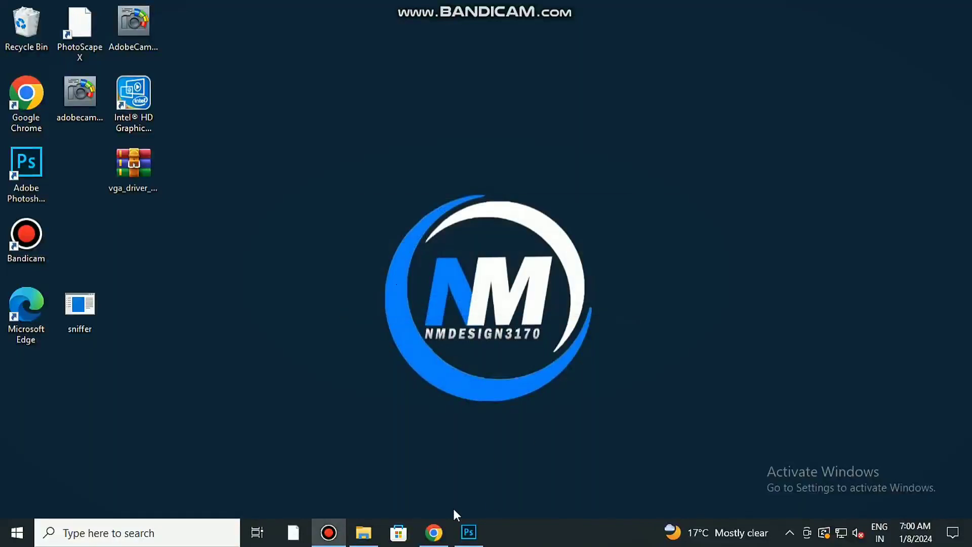
Place a vertical guide at the canvas centre and draw a green rectangle on the left page.
{"action": "left_click", "coordinate": [469, 531]}
{"action": "left_click_drag", "start_coordinate": [241, 319], "coordinate": [404, 329]}
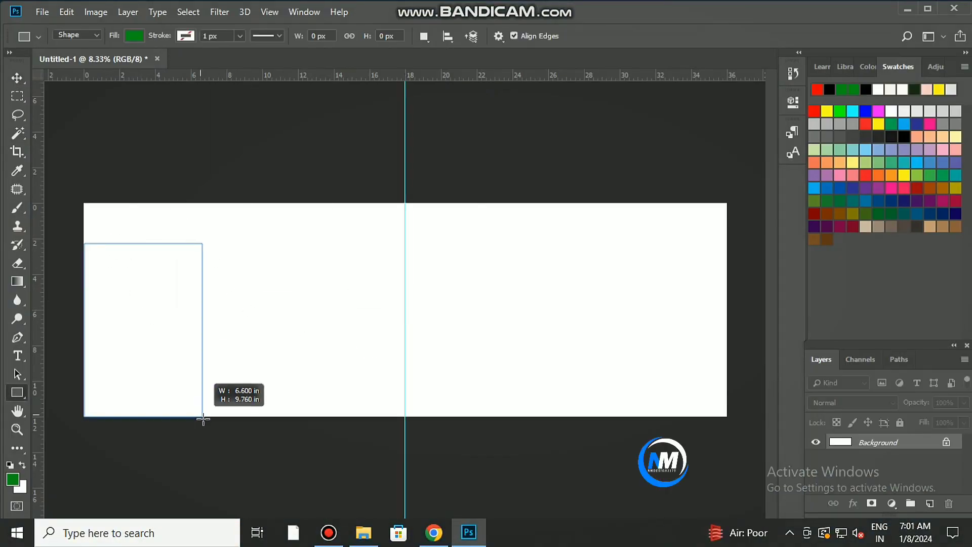
{"action": "left_click_drag", "start_coordinate": [158, 328], "coordinate": [218, 416]}
Narrow the green rectangle into a thin panel along the left edge of the canvas.
{"action": "key", "text": "v"}
{"action": "key", "text": "ctrl+t"}
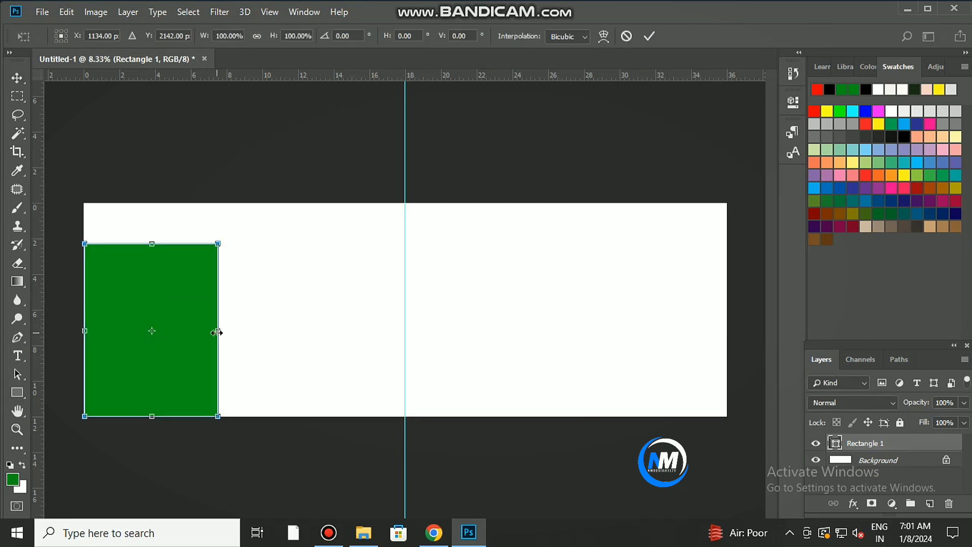
{"action": "left_click_drag", "start_coordinate": [218, 330], "coordinate": [211, 331]}
{"action": "key", "text": "Return"}
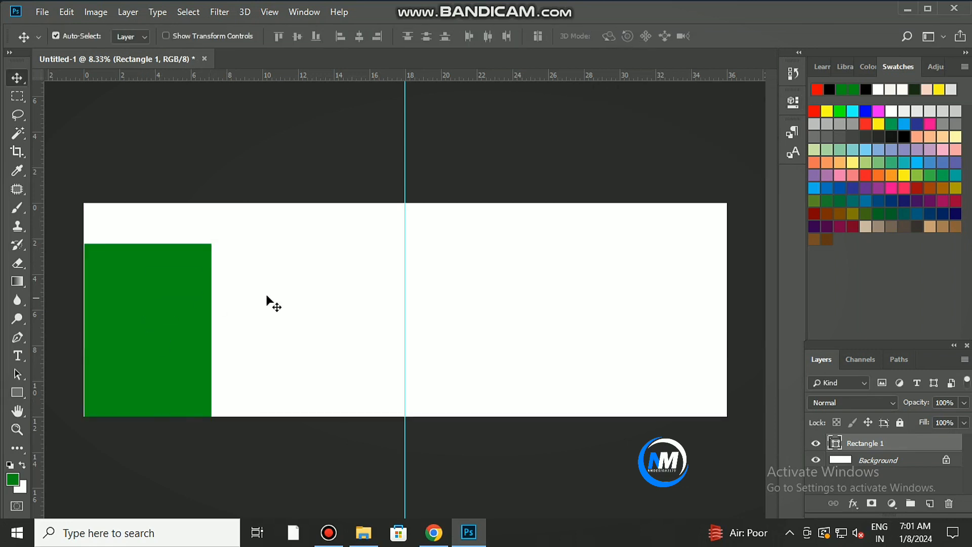
{"action": "key", "text": "ctrl+t"}
{"action": "left_click_drag", "start_coordinate": [85, 330], "coordinate": [83, 330]}
{"action": "key", "text": "Return"}
{"action": "left_click", "coordinate": [277, 232]}
Draw a square with a black fill and move it to the top-left corner.
{"action": "key", "text": "u"}
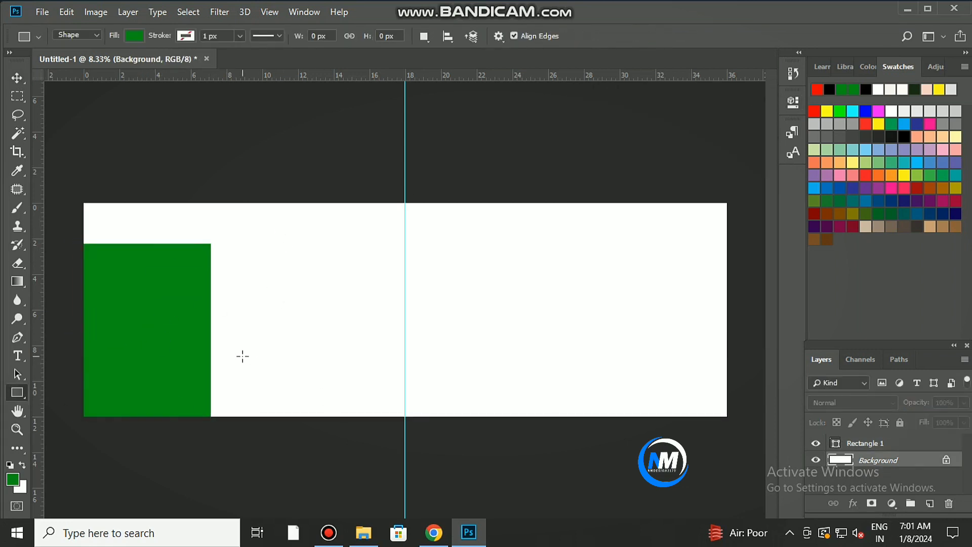
{"action": "left_click_drag", "start_coordinate": [235, 245], "coordinate": [318, 341]}
{"action": "left_click", "coordinate": [590, 186]}
{"action": "left_click", "coordinate": [602, 213]}
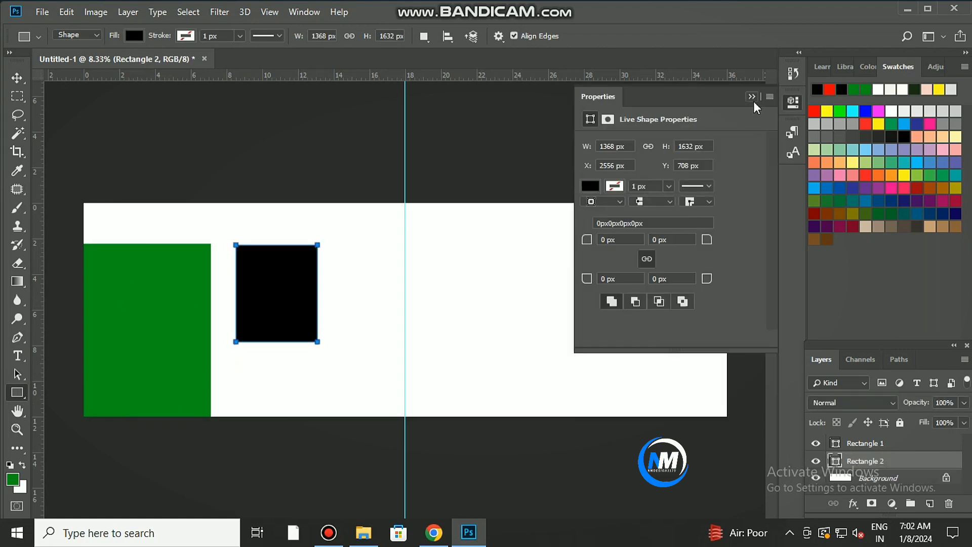
{"action": "key", "text": "v"}
{"action": "left_click_drag", "start_coordinate": [255, 299], "coordinate": [101, 256]}
Rotate and enlarge the black square above the green panel to form a diagonal top-left corner.
{"action": "key", "text": "ctrl+t"}
{"action": "left_click_drag", "start_coordinate": [167, 283], "coordinate": [161, 327]}
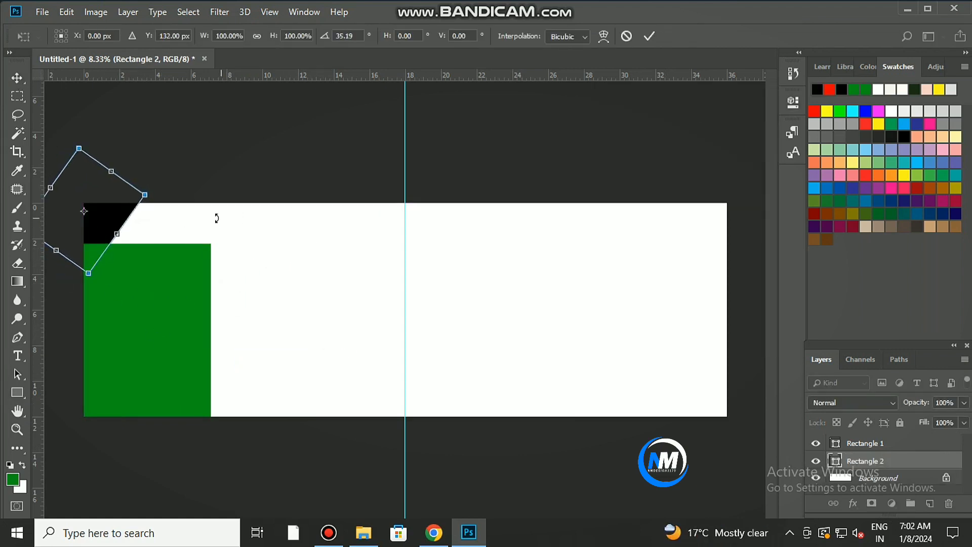
{"action": "key", "text": "Return"}
{"action": "key", "text": "ctrl+bracketright"}
{"action": "key", "text": "ctrl+t"}
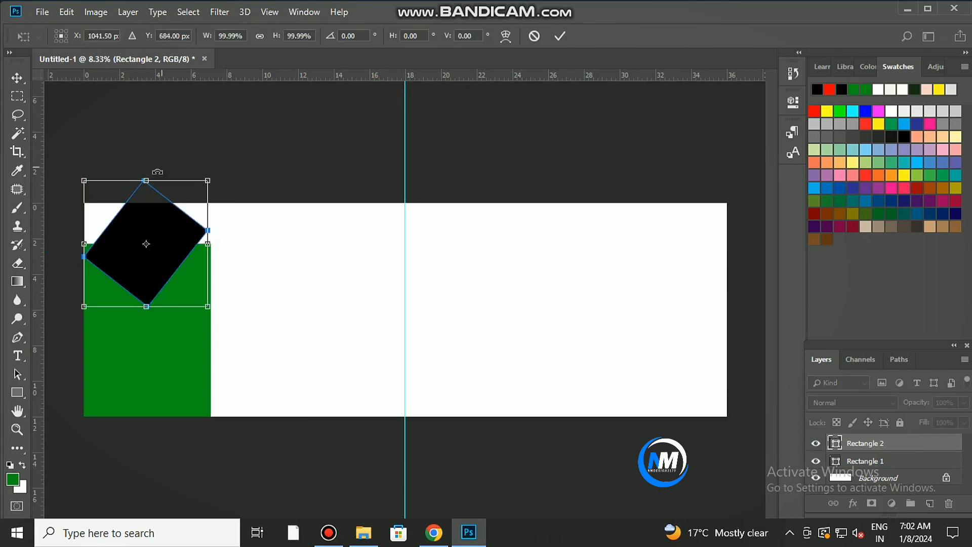
{"action": "left_click_drag", "start_coordinate": [157, 172], "coordinate": [191, 147]}
{"action": "mouse_move", "coordinate": [180, 284]}
{"action": "left_mouse_down"}
{"action": "mouse_move", "coordinate": [305, 238]}
{"action": "mouse_move", "coordinate": [311, 217]}
{"action": "left_mouse_up"}
{"action": "mouse_move", "coordinate": [215, 292]}
{"action": "left_mouse_down"}
{"action": "mouse_move", "coordinate": [100, 238]}
{"action": "mouse_move", "coordinate": [114, 256]}
{"action": "left_mouse_up"}
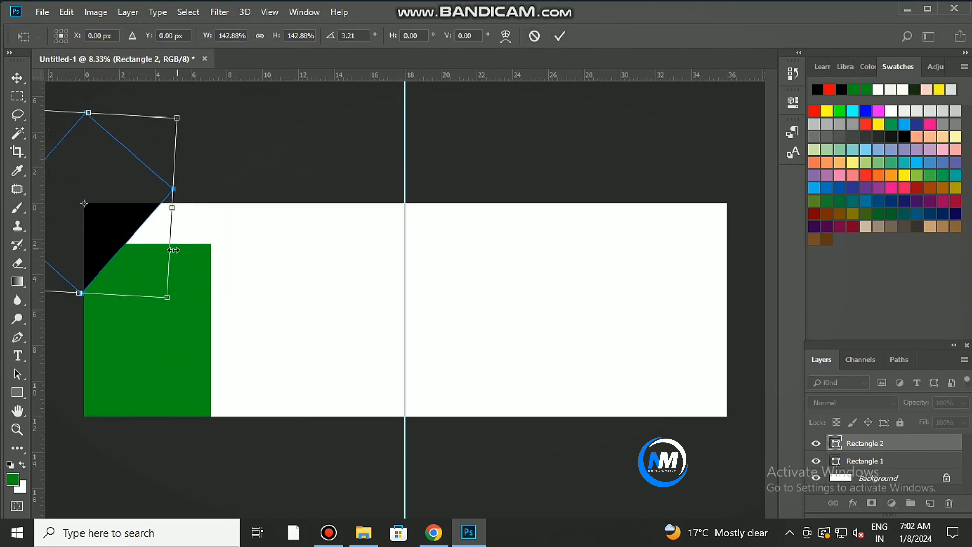
{"action": "left_click", "coordinate": [560, 35]}
Duplicate the black corner shape and give the copy a new fill colour.
{"action": "key", "text": "ctrl+j"}
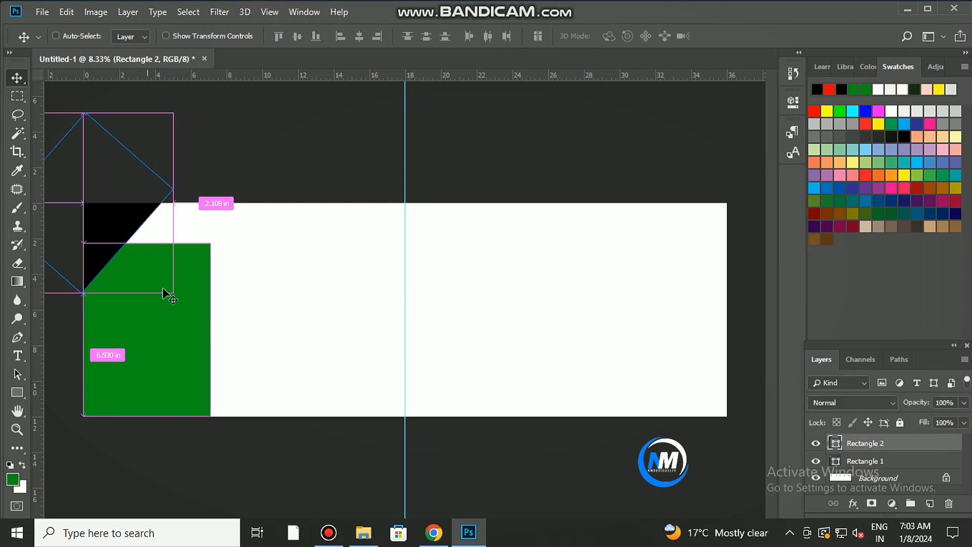
{"action": "double_click", "coordinate": [833, 462]}
{"action": "left_click", "coordinate": [800, 139]}
{"action": "left_click_drag", "start_coordinate": [95, 219], "coordinate": [95, 219]}
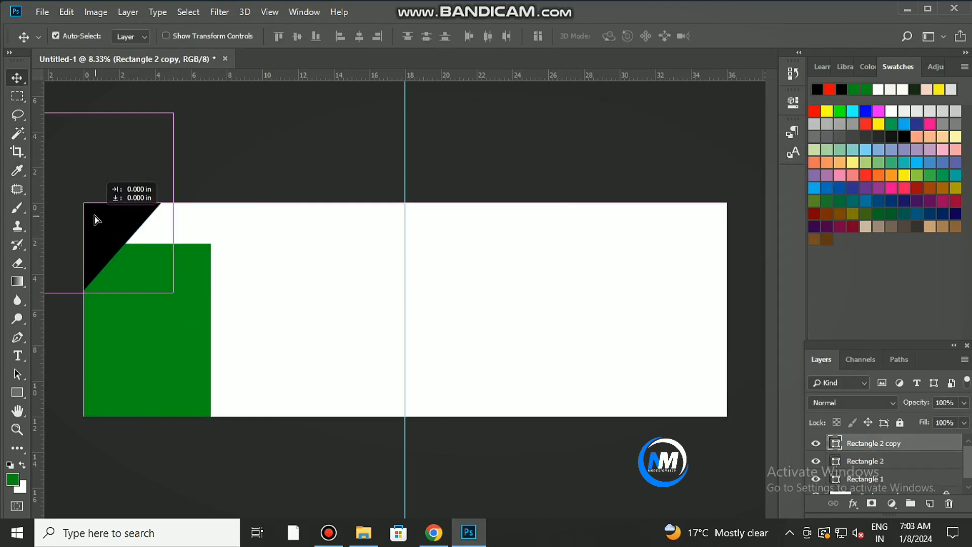
Draw a tall black rectangle and tilt it about 31°, hanging from the top edge.
{"action": "key", "text": "u"}
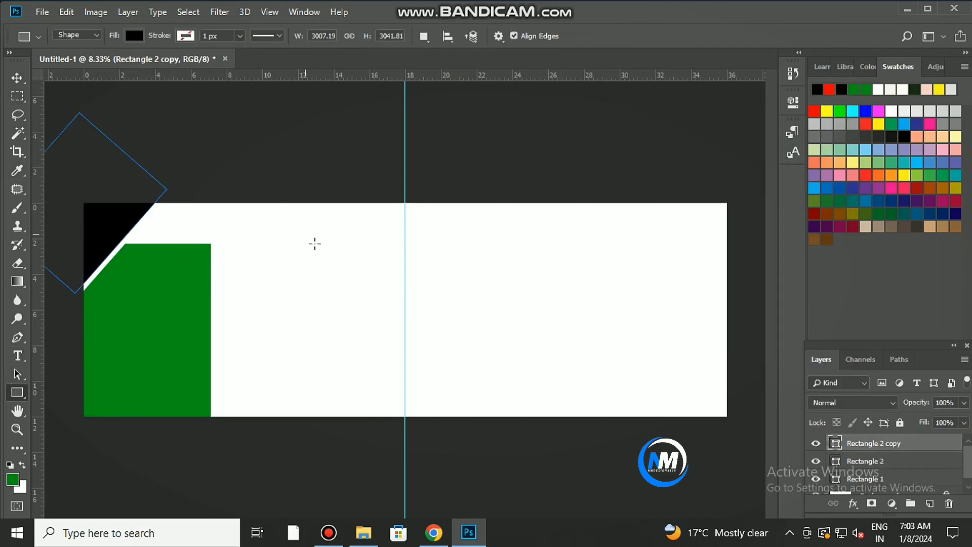
{"action": "left_click_drag", "start_coordinate": [281, 201], "coordinate": [375, 359]}
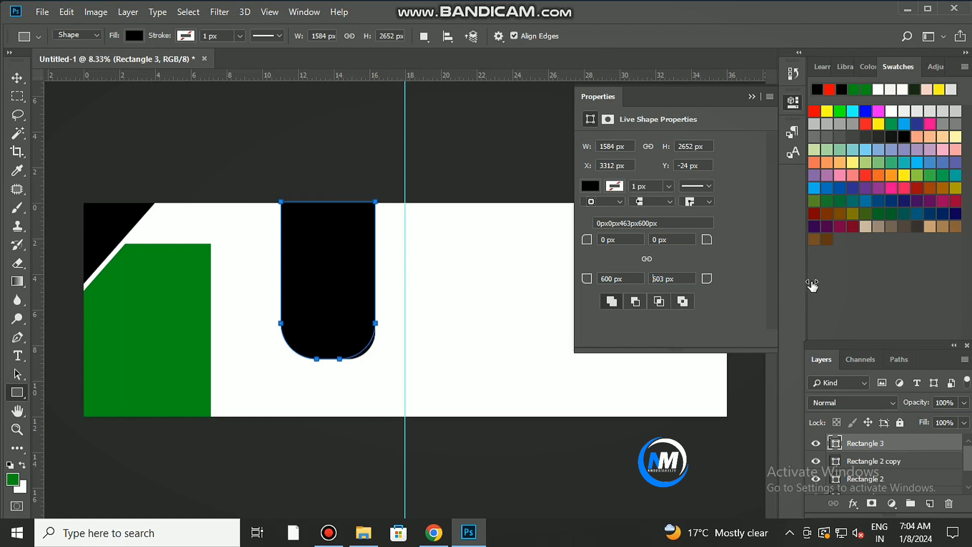
{"action": "key", "text": "ctrl+t"}
{"action": "left_click_drag", "start_coordinate": [430, 283], "coordinate": [423, 332]}
{"action": "mouse_move", "coordinate": [354, 288]}
{"action": "left_mouse_down"}
{"action": "mouse_move", "coordinate": [339, 246]}
{"action": "mouse_move", "coordinate": [302, 284]}
{"action": "left_mouse_up"}
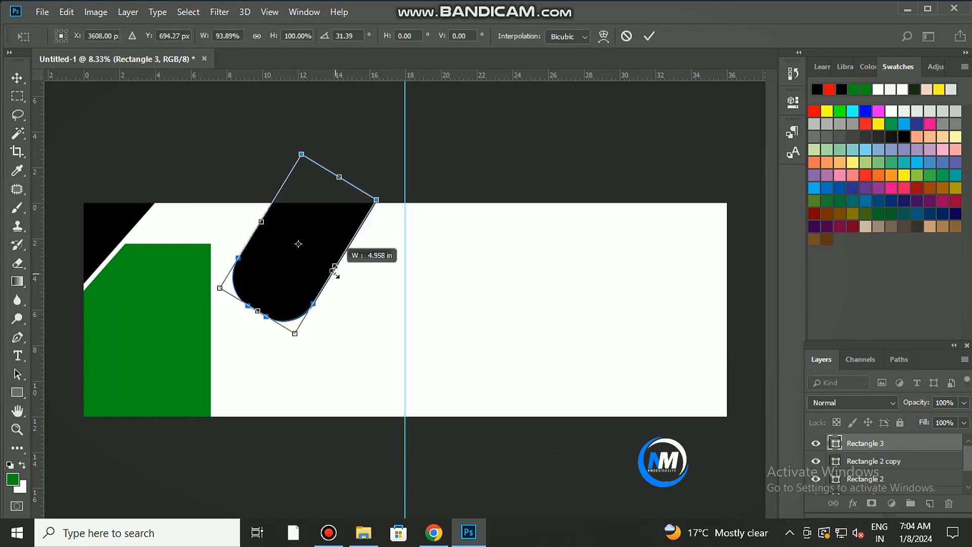
{"action": "left_click_drag", "start_coordinate": [314, 248], "coordinate": [474, 271]}
{"action": "key", "text": "Return"}
Undo the extra copy of the bar on the right page.
{"action": "key", "text": "ctrl+t"}
{"action": "left_click_drag", "start_coordinate": [569, 387], "coordinate": [528, 344]}
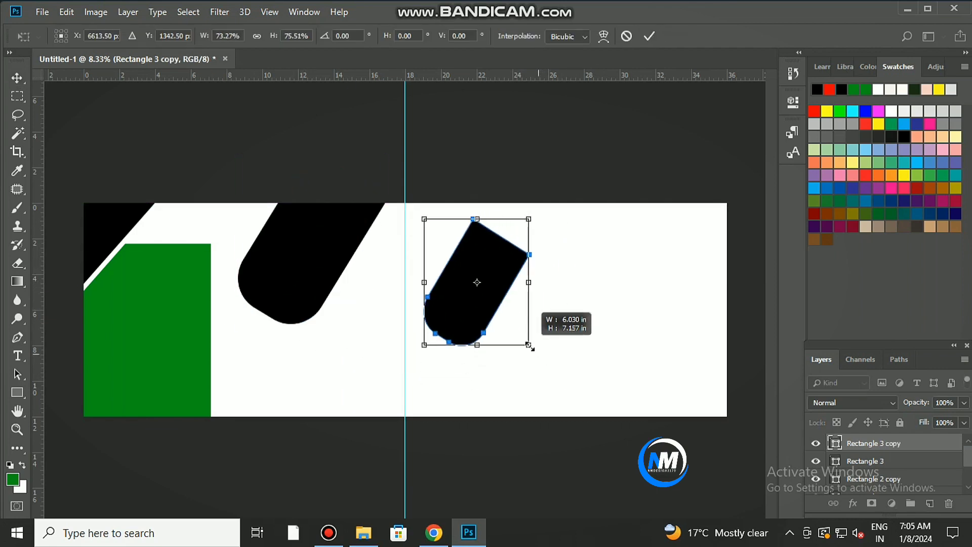
{"action": "key", "text": "ctrl+alt+z"}
{"action": "key", "text": "ctrl+alt+z"}
{"action": "key", "text": "ctrl+alt+z"}
{"action": "key", "text": "ctrl+alt+z"}
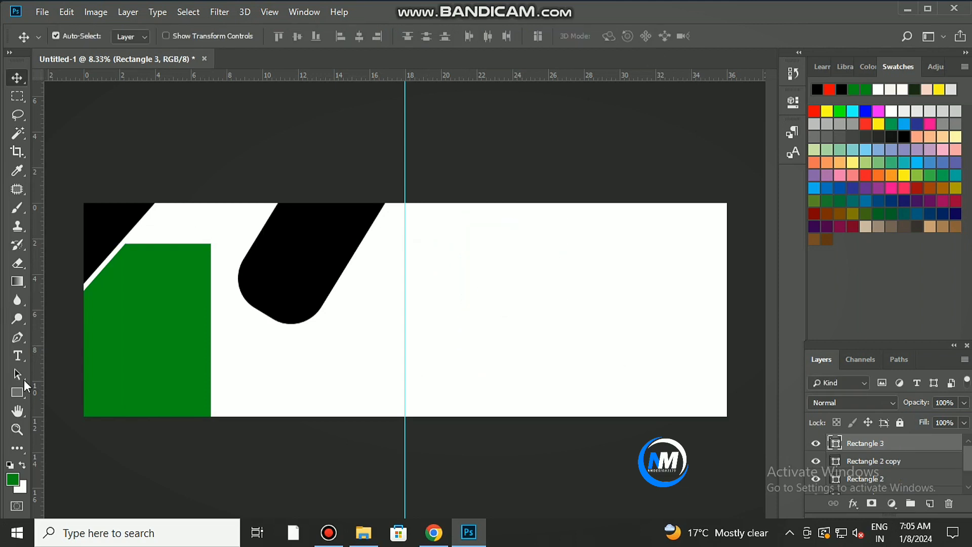
Draw a thin rounded strip and tilt it alongside the black bar.
{"action": "left_click", "coordinate": [16, 392]}
{"action": "left_click_drag", "start_coordinate": [494, 235], "coordinate": [509, 352]}
{"action": "left_click_drag", "start_coordinate": [707, 279], "coordinate": [750, 281]}
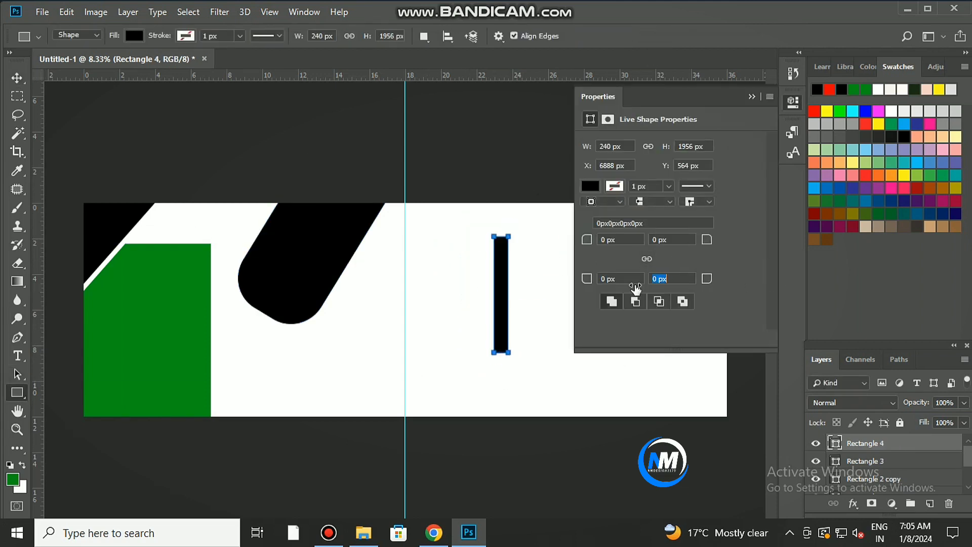
{"action": "key", "text": "v"}
{"action": "left_click_drag", "start_coordinate": [501, 293], "coordinate": [434, 271]}
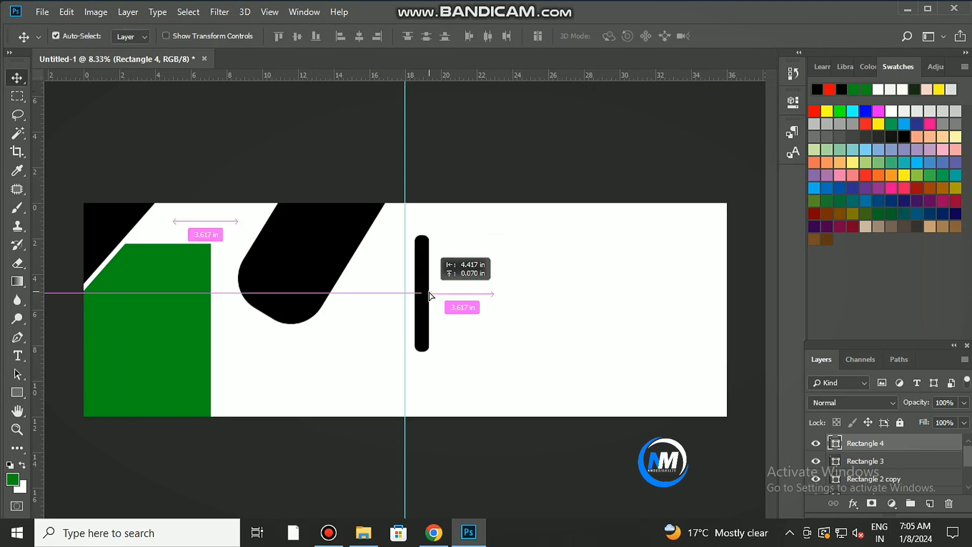
{"action": "key", "text": "ctrl+t"}
{"action": "left_click_drag", "start_coordinate": [445, 360], "coordinate": [483, 311]}
{"action": "mouse_move", "coordinate": [425, 293]}
{"action": "left_mouse_down"}
{"action": "mouse_move", "coordinate": [384, 256]}
{"action": "mouse_move", "coordinate": [384, 240]}
{"action": "mouse_move", "coordinate": [269, 203]}
{"action": "left_mouse_up"}
{"action": "key", "text": "Return"}
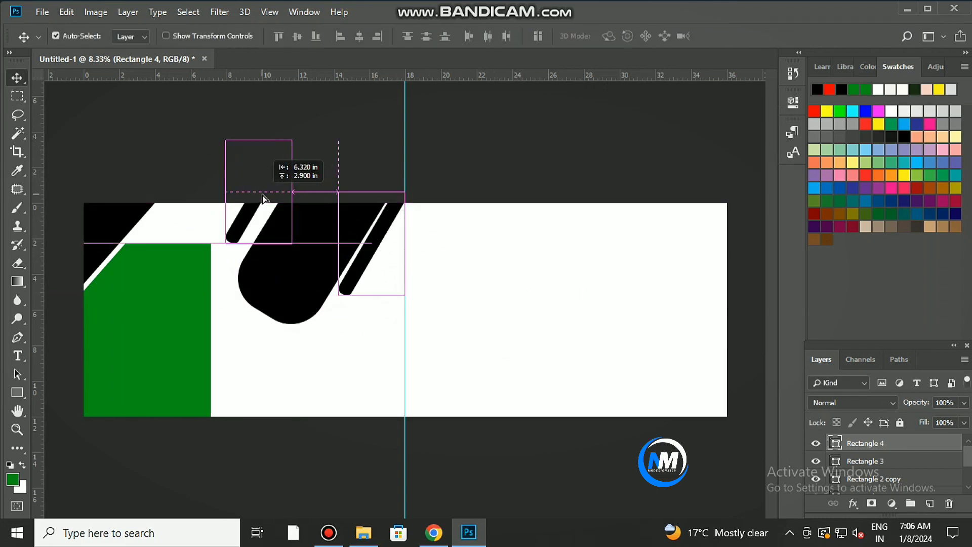
Lengthen the second strip on the other side and tilt it parallel to the bar.
{"action": "left_click", "coordinate": [359, 279]}
{"action": "key", "text": "ctrl+t"}
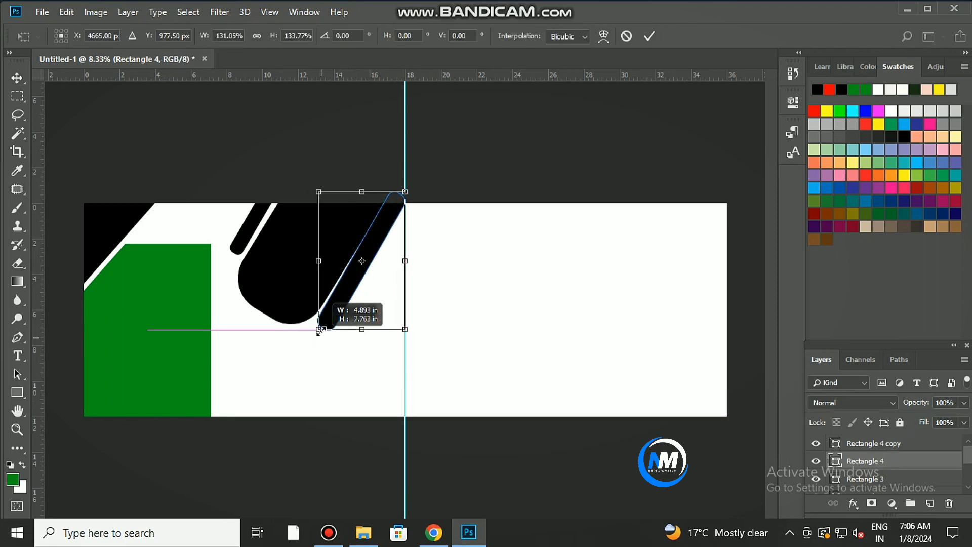
{"action": "mouse_move", "coordinate": [372, 293]}
{"action": "left_mouse_down"}
{"action": "mouse_move", "coordinate": [368, 326]}
{"action": "mouse_move", "coordinate": [411, 324]}
{"action": "left_mouse_up"}
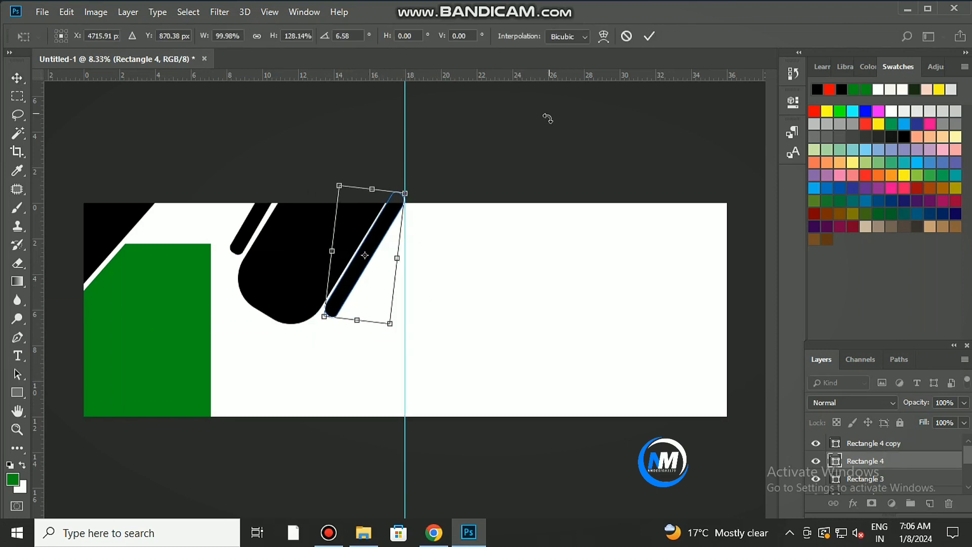
{"action": "left_click_drag", "start_coordinate": [384, 240], "coordinate": [380, 237]}
{"action": "left_click", "coordinate": [649, 36]}
{"action": "left_click", "coordinate": [254, 222], "text": "ctrl"}
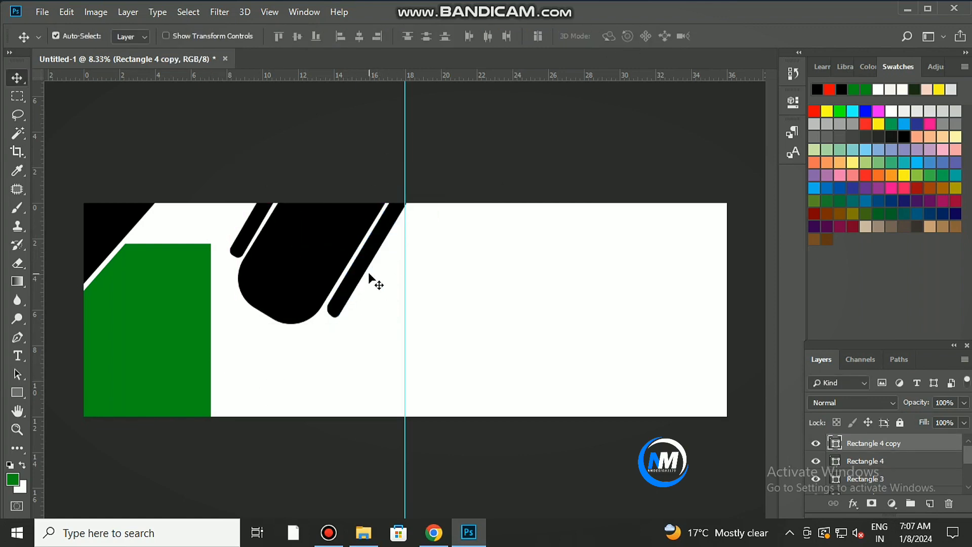
Draw a black rounded rectangle below the bars and shift it right, beside the centre guide.
{"action": "key", "text": "u"}
{"action": "left_click_drag", "start_coordinate": [238, 353], "coordinate": [353, 429]}
{"action": "left_click", "coordinate": [17, 77]}
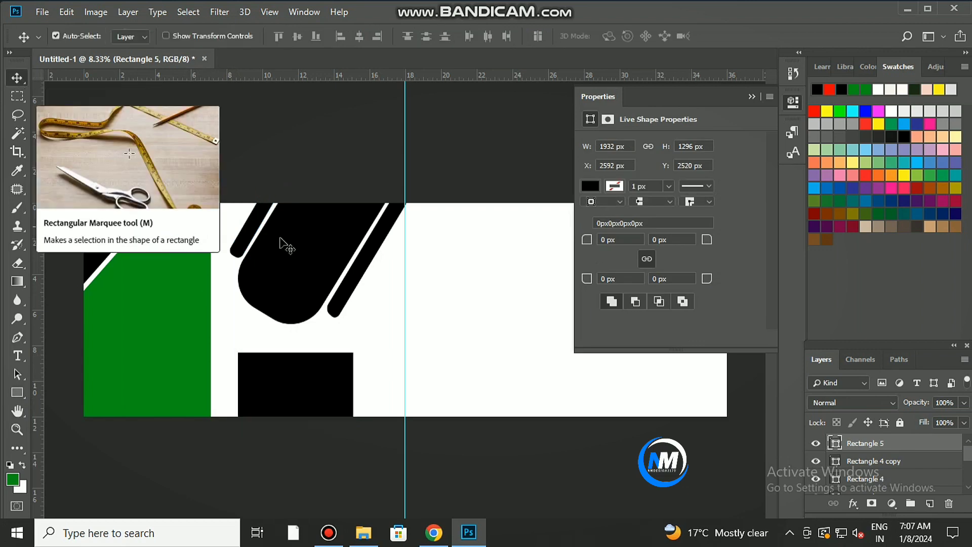
{"action": "left_click_drag", "start_coordinate": [297, 383], "coordinate": [310, 361]}
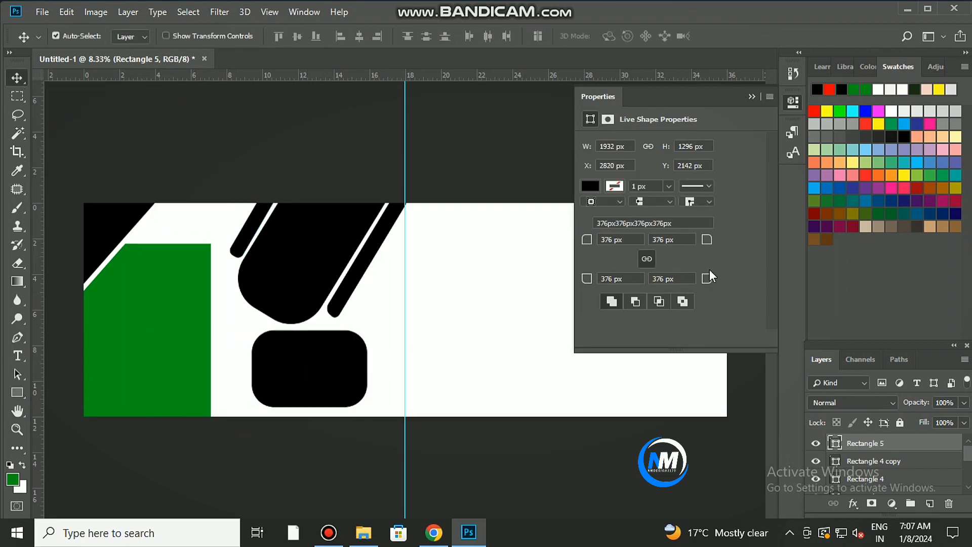
{"action": "left_click", "coordinate": [792, 102]}
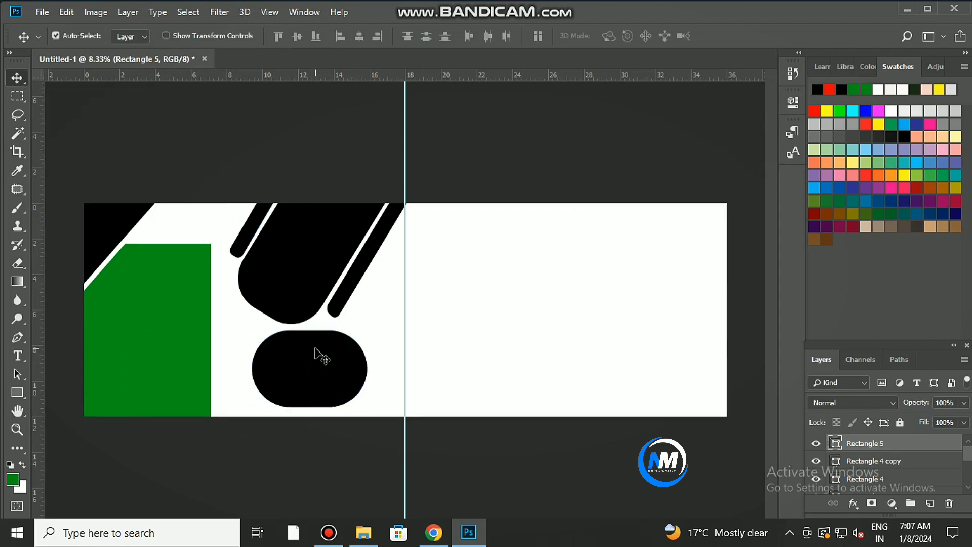
{"action": "left_click_drag", "start_coordinate": [321, 354], "coordinate": [360, 380]}
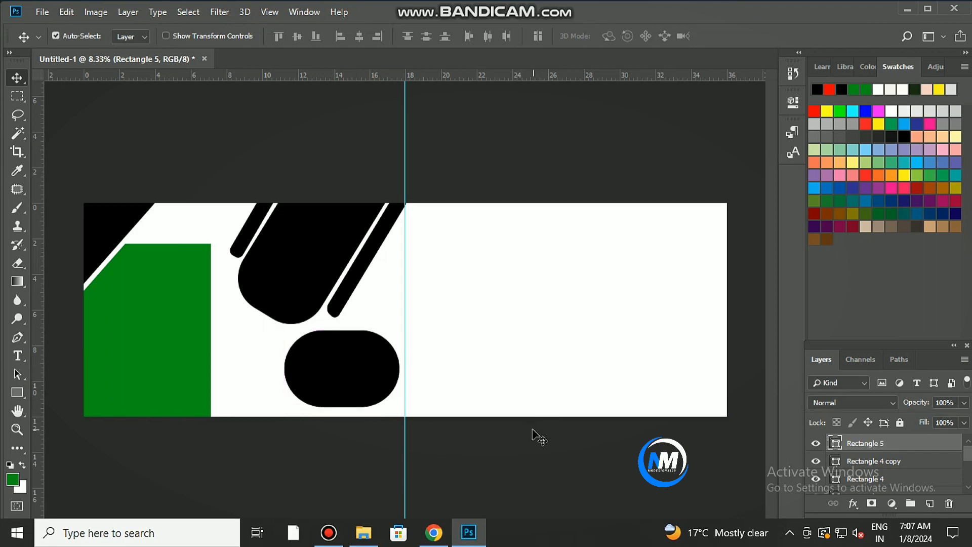
{"action": "left_click", "coordinate": [16, 398]}
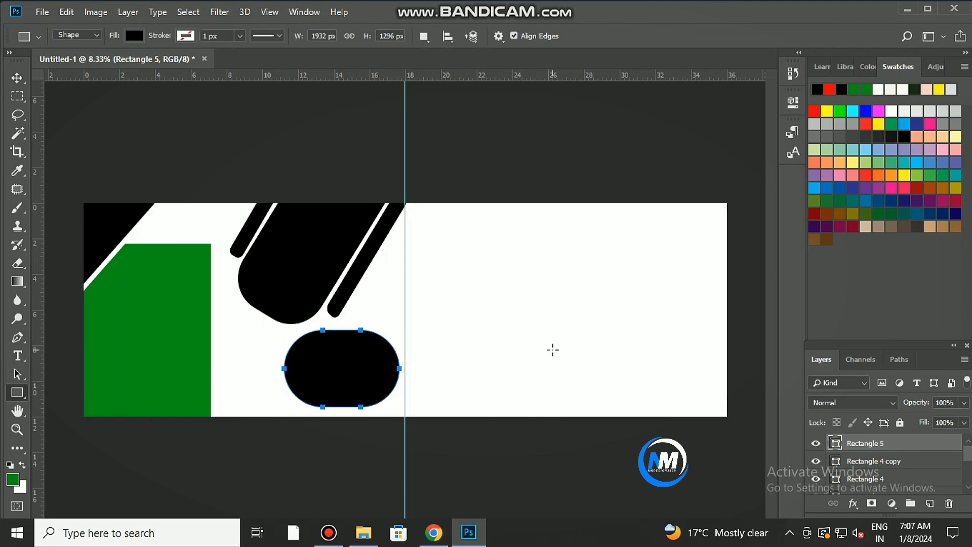
Make a full-height black panel at the right edge with a slanted left side.
{"action": "mouse_move", "coordinate": [414, 245]}
{"action": "left_mouse_down"}
{"action": "mouse_move", "coordinate": [571, 382]}
{"action": "mouse_move", "coordinate": [540, 412]}
{"action": "mouse_move", "coordinate": [586, 416]}
{"action": "left_mouse_up"}
{"action": "key", "text": "v"}
{"action": "left_click_drag", "start_coordinate": [535, 329], "coordinate": [672, 287]}
{"action": "key", "text": "ctrl+t"}
{"action": "left_click_drag", "start_coordinate": [640, 373], "coordinate": [640, 416]}
{"action": "left_click_drag", "start_coordinate": [555, 310], "coordinate": [586, 310]}
{"action": "left_click_drag", "start_coordinate": [586, 416], "coordinate": [692, 418]}
{"action": "left_click", "coordinate": [650, 36]}
Draw and reshape a triangle beside the slanted panel, then delete it.
{"action": "key", "text": "u"}
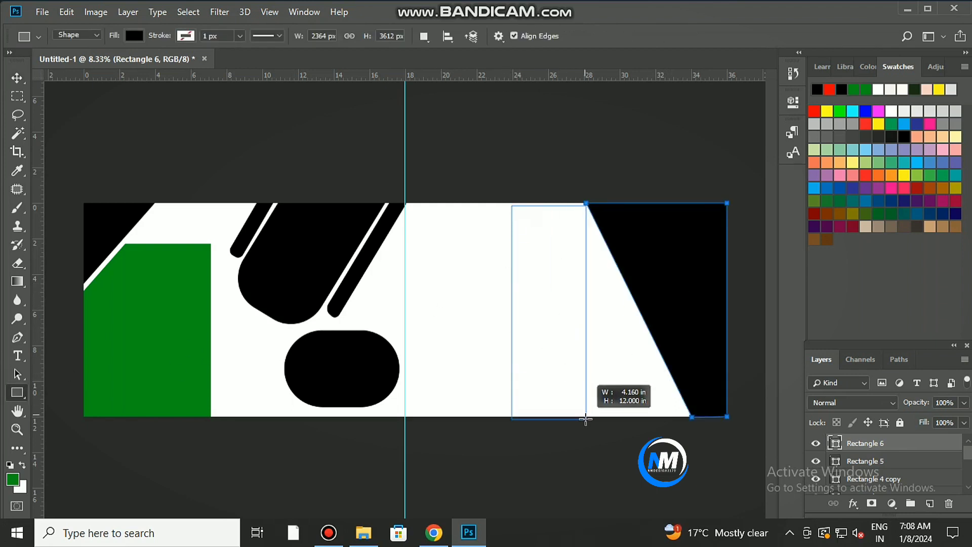
{"action": "mouse_move", "coordinate": [569, 365]}
{"action": "left_mouse_down"}
{"action": "mouse_move", "coordinate": [586, 415]}
{"action": "mouse_move", "coordinate": [546, 417]}
{"action": "left_mouse_up"}
{"action": "left_click", "coordinate": [752, 98]}
{"action": "key", "text": "v"}
{"action": "key", "text": "ctrl+t"}
{"action": "left_click_drag", "start_coordinate": [551, 367], "coordinate": [544, 368]}
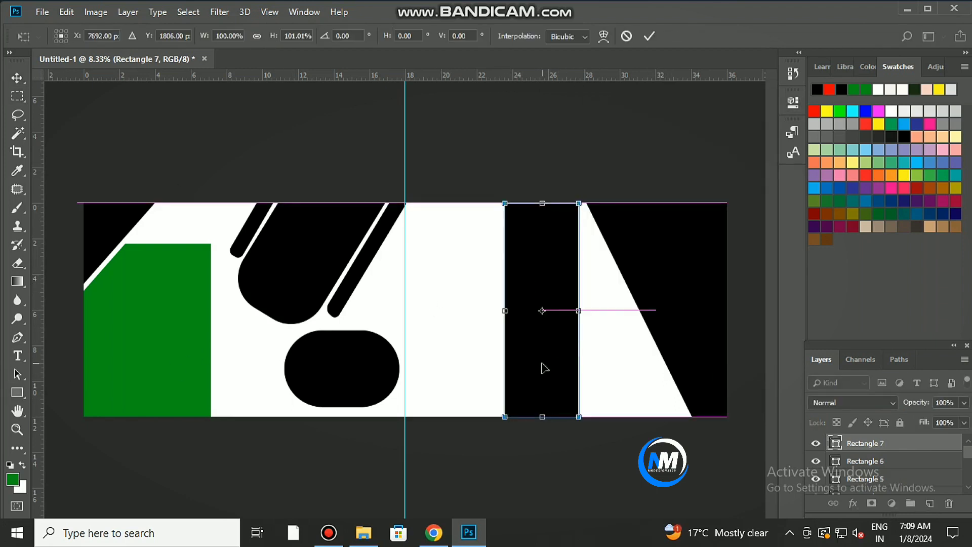
{"action": "left_click_drag", "start_coordinate": [578, 417], "coordinate": [688, 417]}
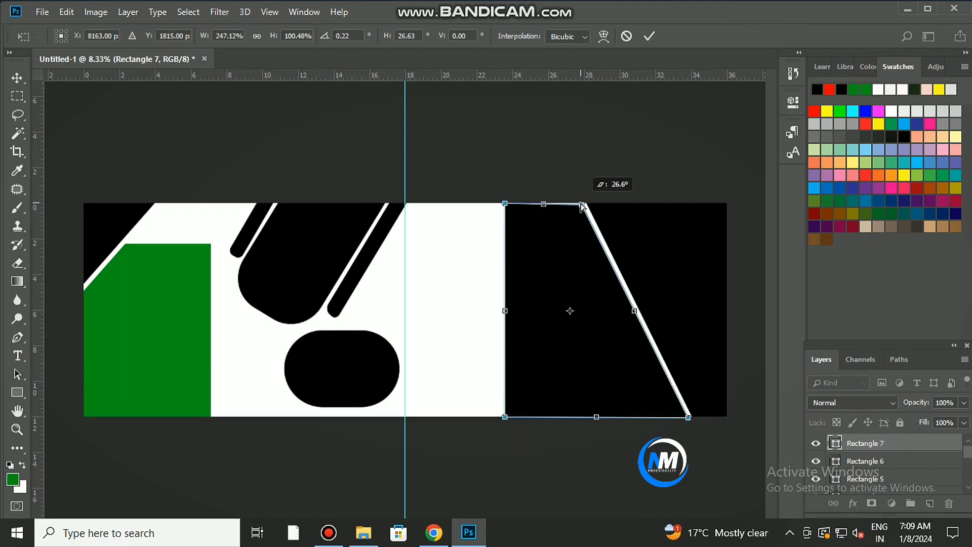
{"action": "left_click_drag", "start_coordinate": [507, 206], "coordinate": [556, 244]}
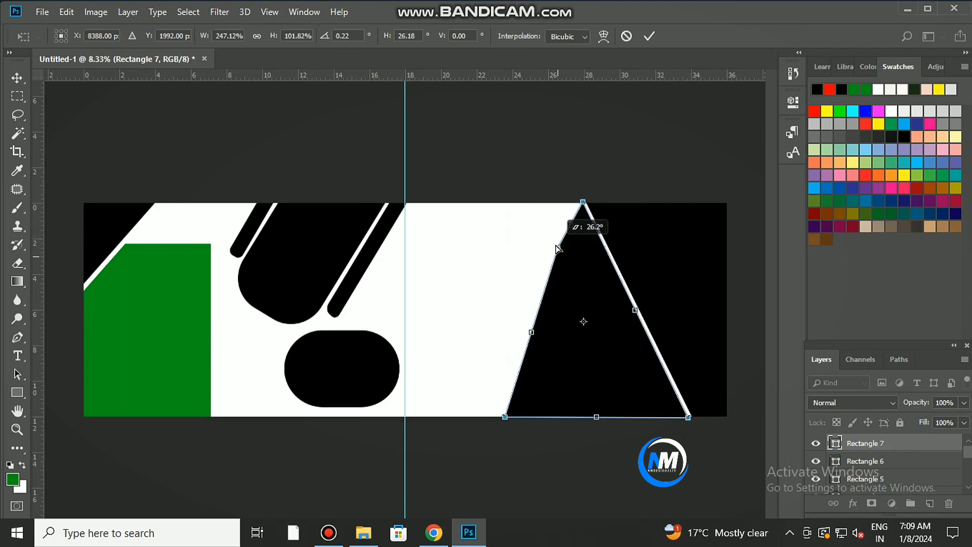
{"action": "key", "text": "Return"}
{"action": "key", "text": "Delete"}
Draw a black rectangle placed against the right side of the centre guide.
{"action": "key", "text": "u"}
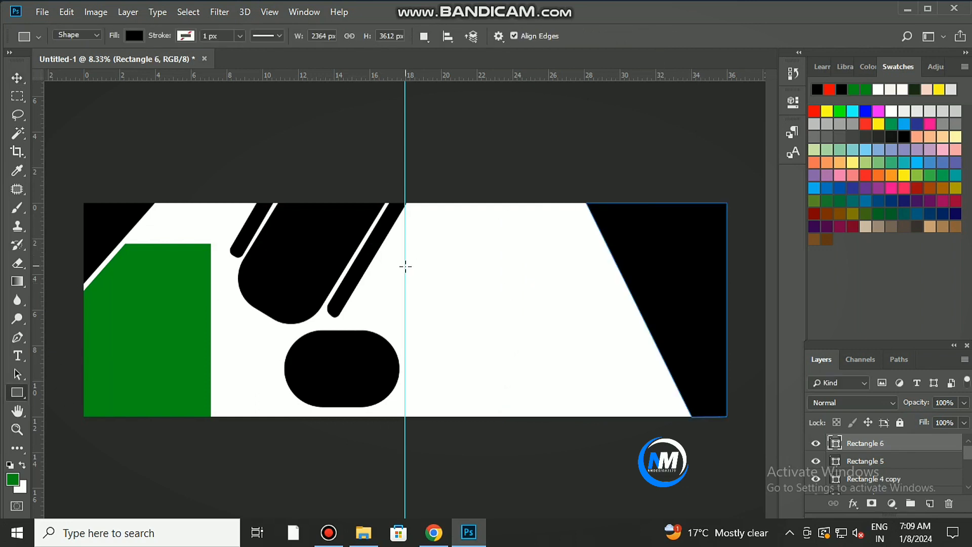
{"action": "left_click_drag", "start_coordinate": [403, 263], "coordinate": [598, 419]}
{"action": "key", "text": "v"}
{"action": "left_click_drag", "start_coordinate": [478, 311], "coordinate": [478, 285]}
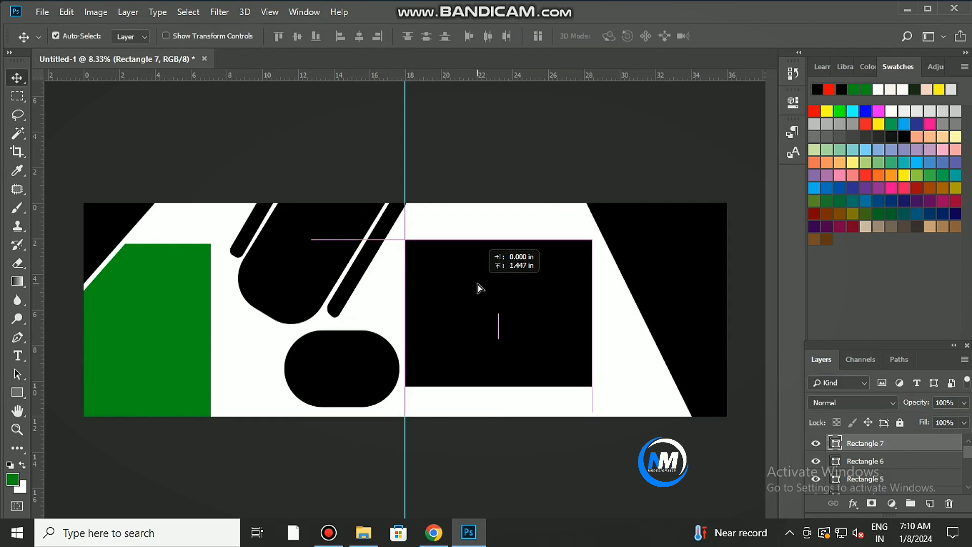
{"action": "key", "text": "ctrl+t"}
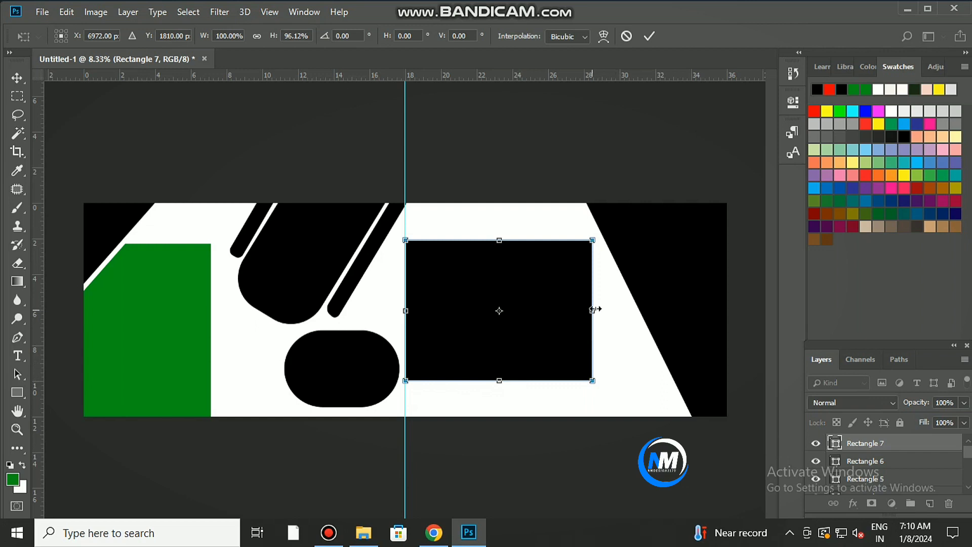
{"action": "key", "text": "Return"}
Draw a red rectangle, skew its bottom corner right, and place it beneath the black rectangle.
{"action": "key", "text": "u"}
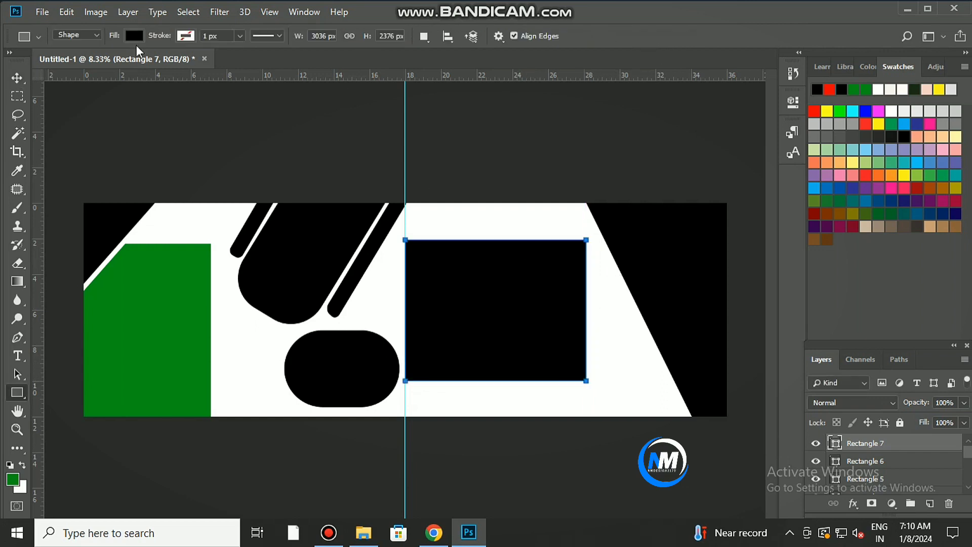
{"action": "left_click_drag", "start_coordinate": [585, 360], "coordinate": [595, 416]}
{"action": "left_click", "coordinate": [587, 184]}
{"action": "left_click", "coordinate": [594, 253]}
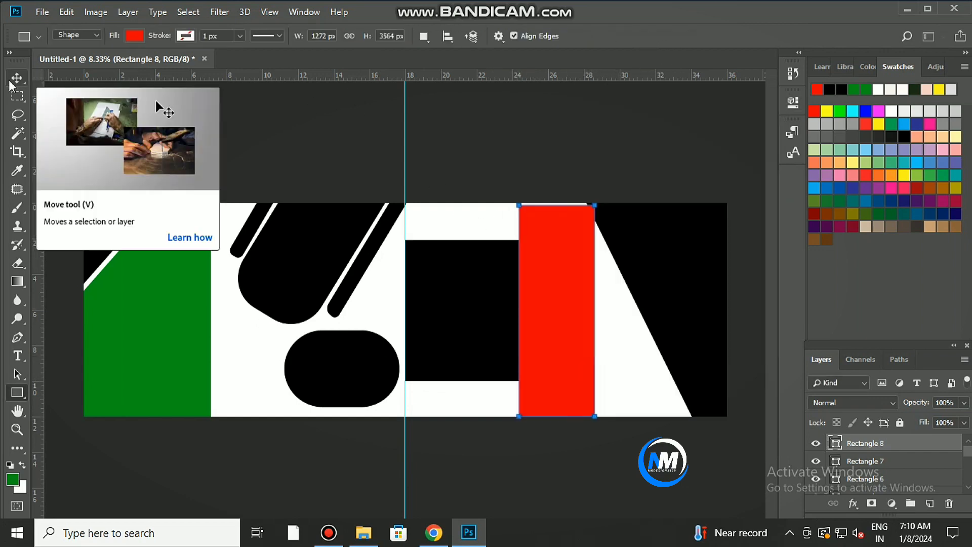
{"action": "left_click", "coordinate": [17, 79]}
{"action": "left_click_drag", "start_coordinate": [578, 260], "coordinate": [564, 260]}
{"action": "key", "text": "ctrl+t"}
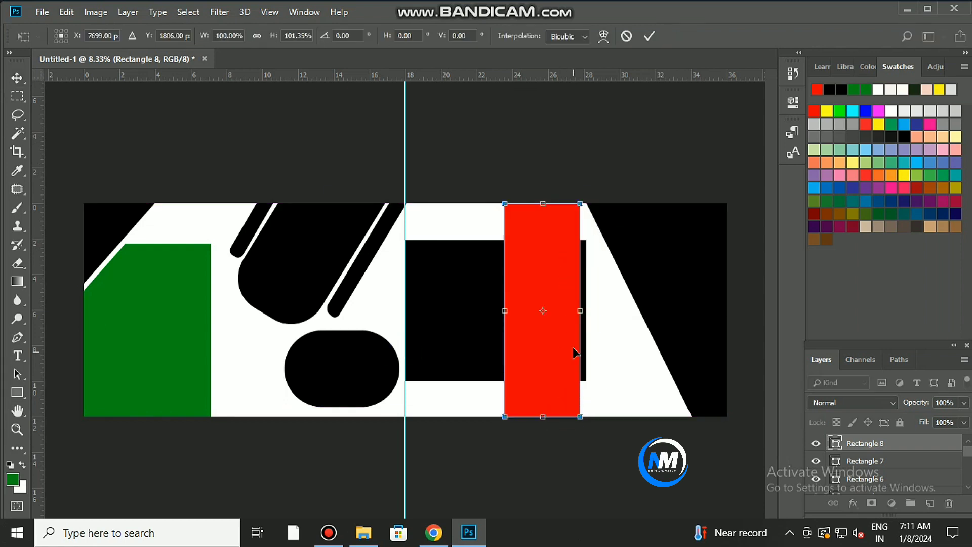
{"action": "left_click_drag", "start_coordinate": [579, 416], "coordinate": [688, 416]}
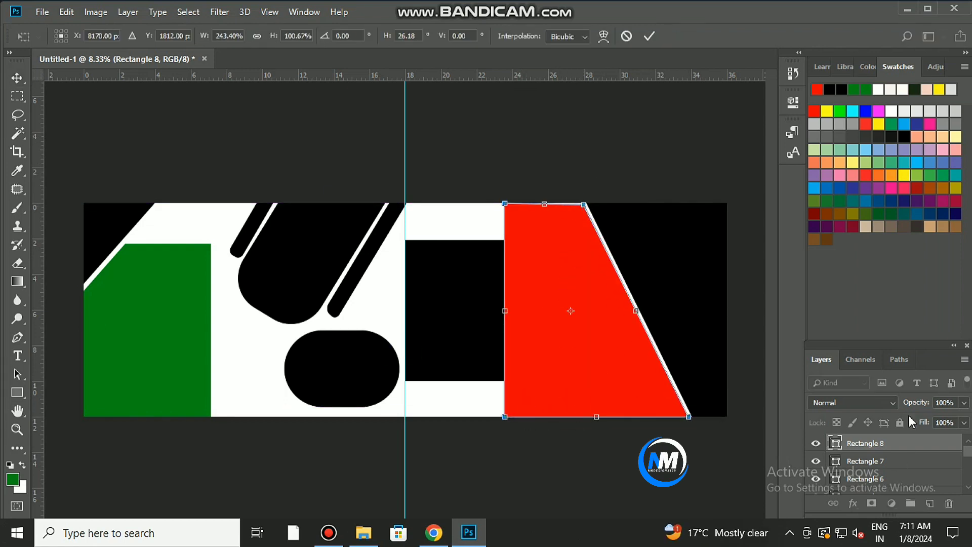
{"action": "left_click_drag", "start_coordinate": [863, 443], "coordinate": [863, 468]}
{"action": "key", "text": "Return"}
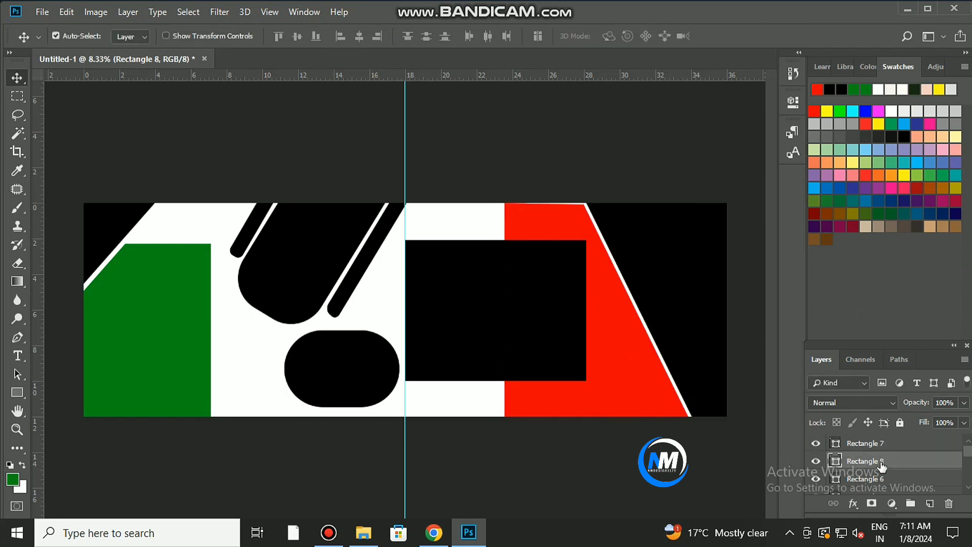
Reshape a narrow red rectangle into a pointed piece and merge it into the black block.
{"action": "key", "text": "u"}
{"action": "left_click_drag", "start_coordinate": [532, 202], "coordinate": [589, 413]}
{"action": "left_click", "coordinate": [817, 89]}
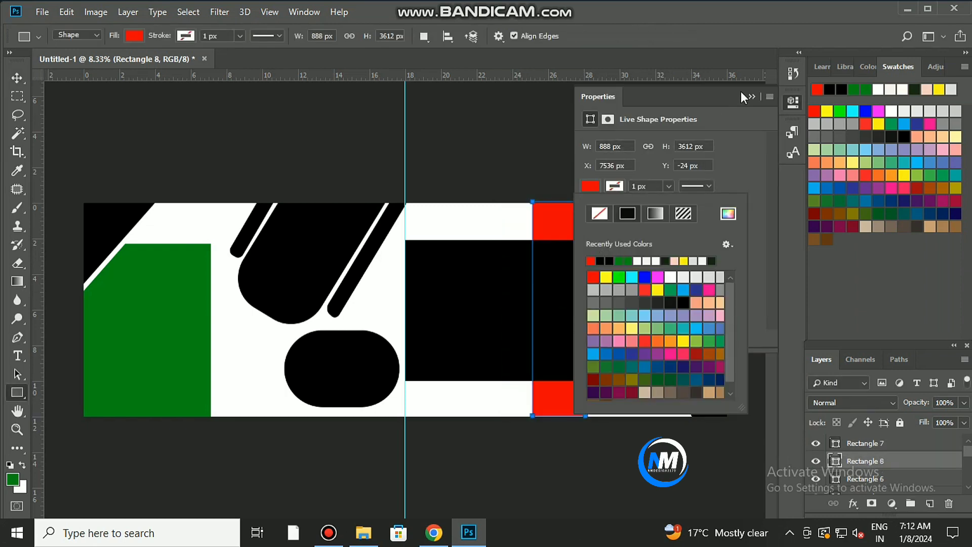
{"action": "key", "text": "v"}
{"action": "left_click_drag", "start_coordinate": [554, 238], "coordinate": [549, 238]}
{"action": "key", "text": "ctrl+t"}
{"action": "left_click_drag", "start_coordinate": [581, 416], "coordinate": [685, 418]}
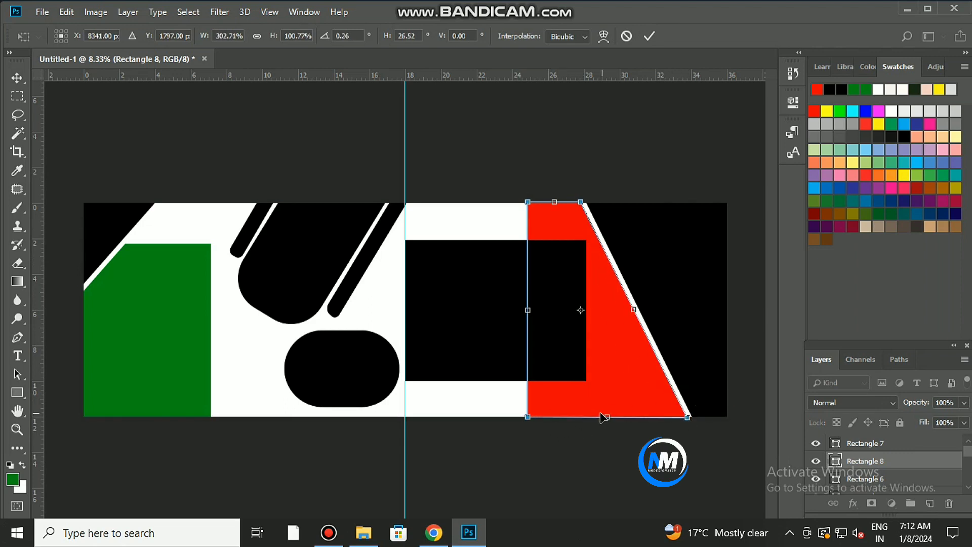
{"action": "left_click_drag", "start_coordinate": [534, 205], "coordinate": [550, 245]}
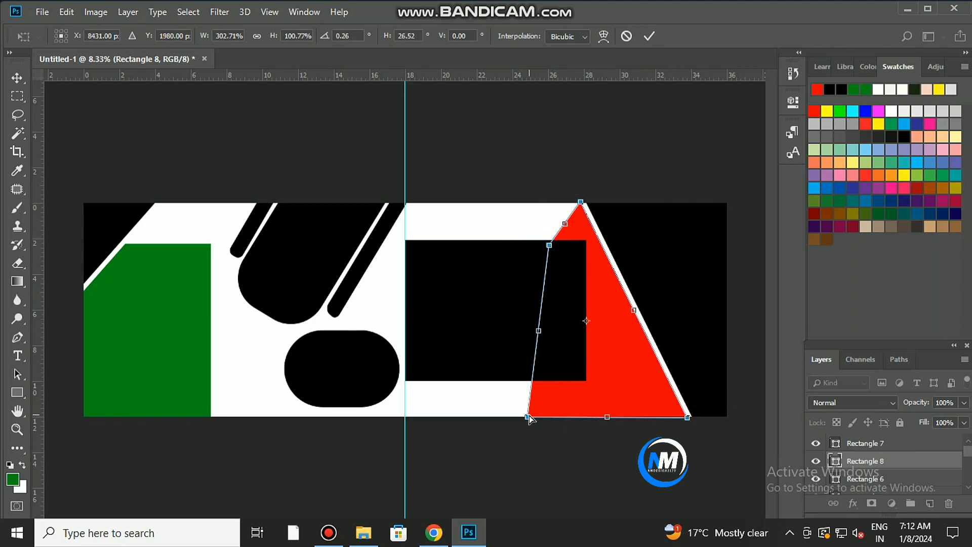
{"action": "left_click_drag", "start_coordinate": [528, 416], "coordinate": [568, 375]}
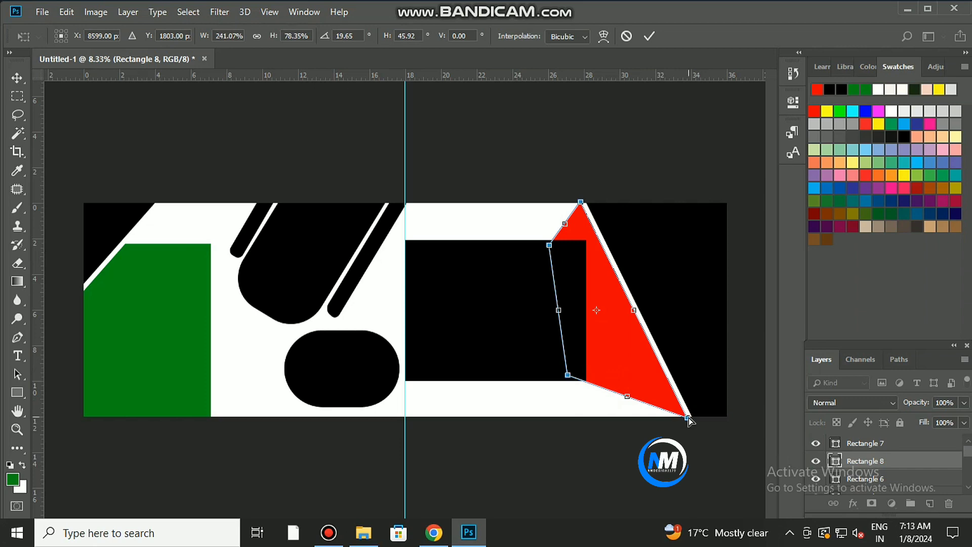
{"action": "key", "text": "Return"}
{"action": "key", "text": "Delete"}
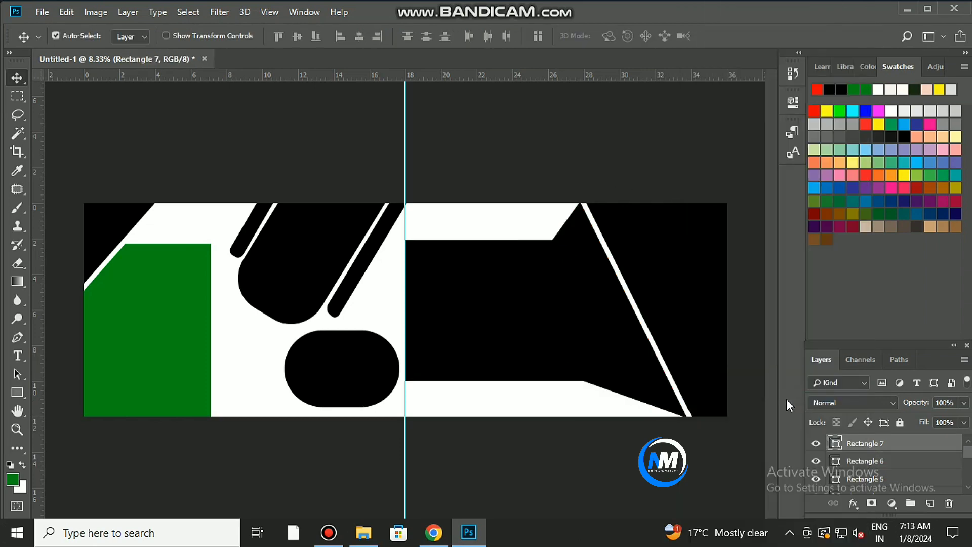
Recolour the right-edge panel and top-left corner red, then drag in the couple photo.
{"action": "double_click", "coordinate": [835, 461]}
{"action": "left_click", "coordinate": [817, 89]}
{"action": "left_click", "coordinate": [681, 135]}
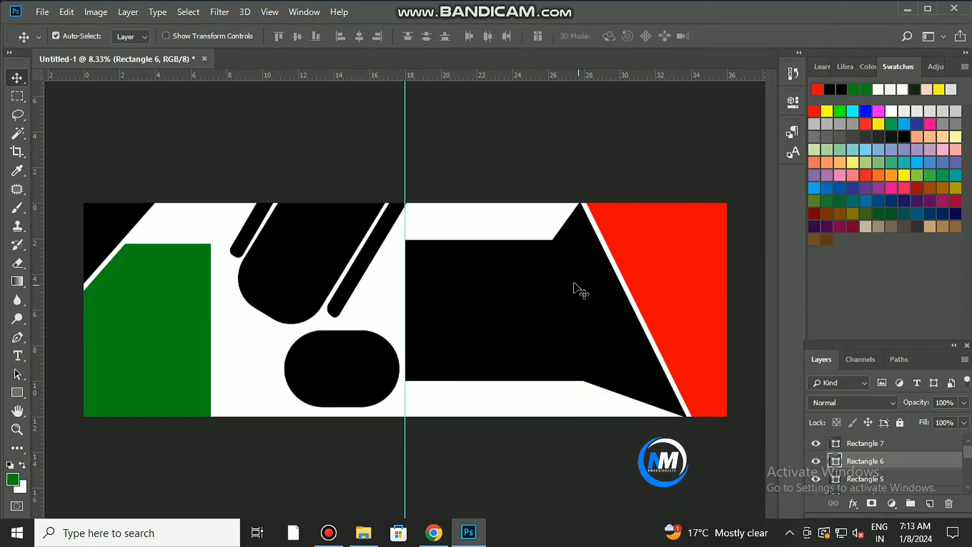
{"action": "scroll", "coordinate": [860, 465], "scroll_direction": "down", "scroll_amount": 3}
{"action": "double_click", "coordinate": [835, 485]}
{"action": "left_click", "coordinate": [817, 89]}
{"action": "left_click", "coordinate": [815, 124]}
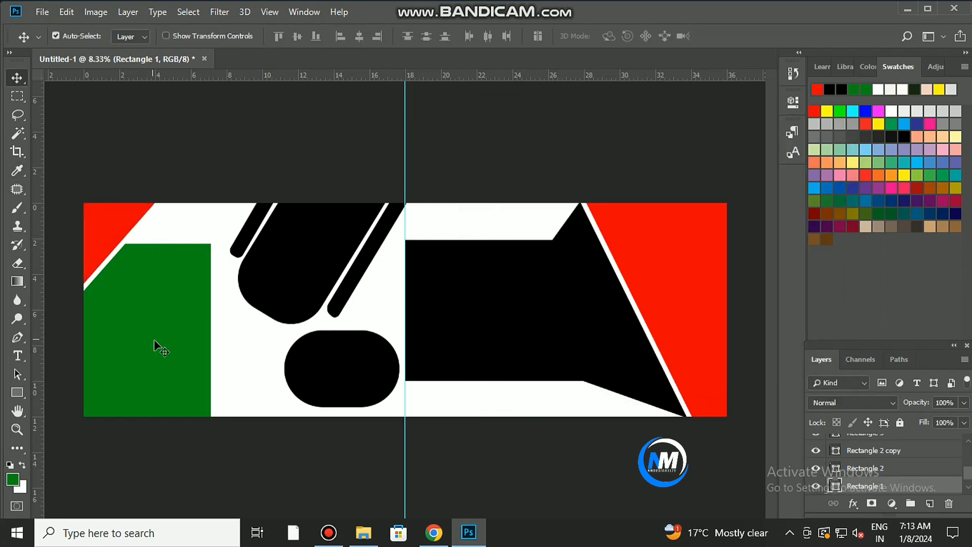
{"action": "key", "text": "alt+Tab"}
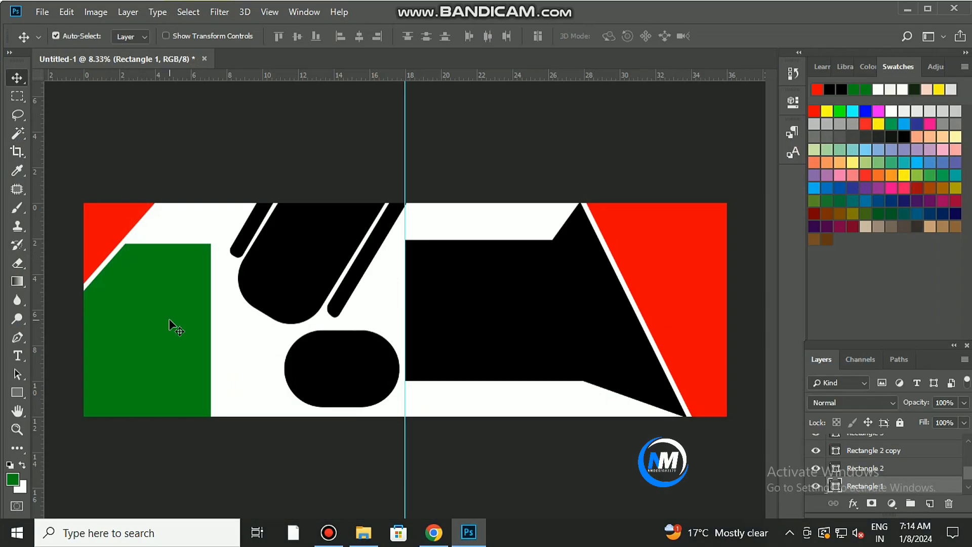
{"action": "left_click_drag", "start_coordinate": [161, 160], "coordinate": [656, 285]}
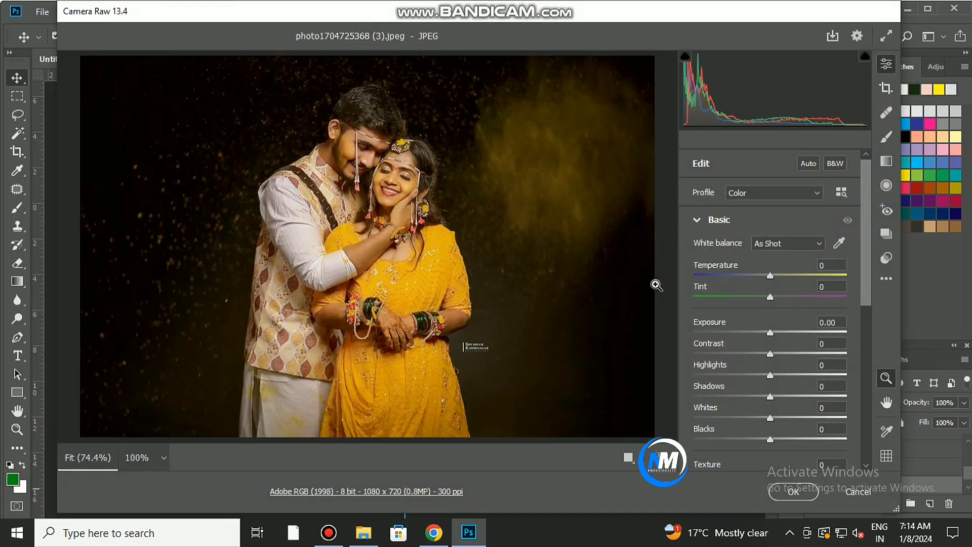
Auto-tone the couple photo in Camera Raw, add a Radial Filter on the faces, and place it left.
{"action": "key", "text": "ctrl+u"}
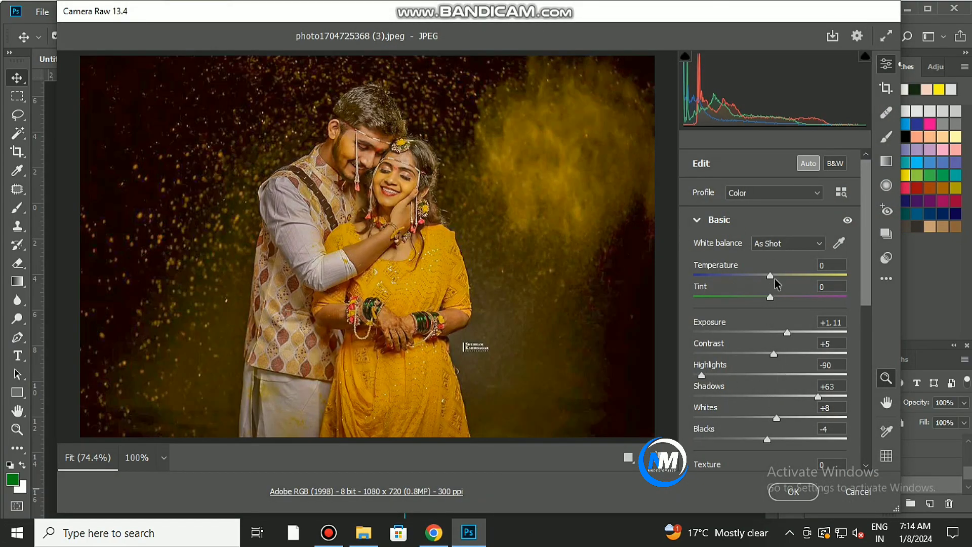
{"action": "scroll", "coordinate": [797, 293], "scroll_direction": "down", "scroll_amount": 5}
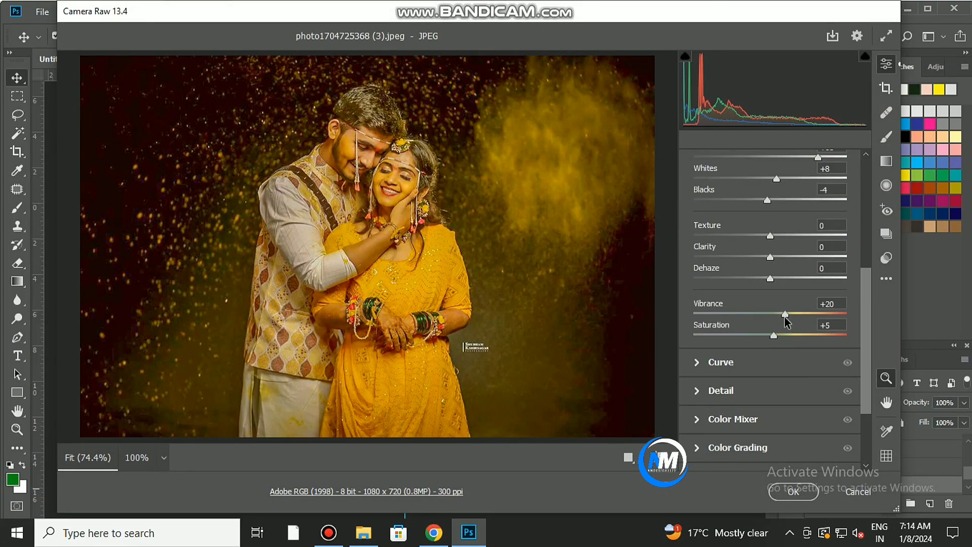
{"action": "key", "text": "j"}
{"action": "left_click_drag", "start_coordinate": [373, 157], "coordinate": [447, 233]}
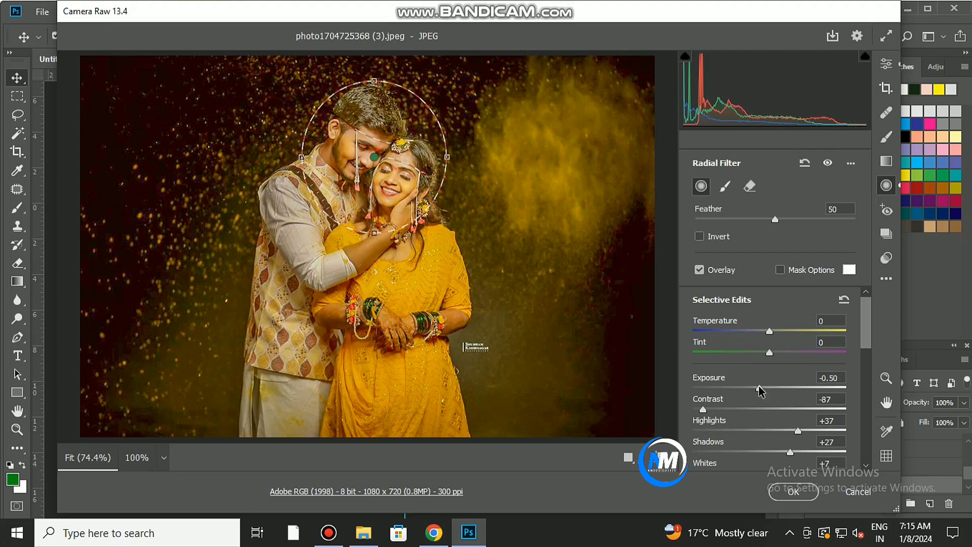
{"action": "key", "text": "Return"}
{"action": "mouse_move", "coordinate": [405, 322]}
{"action": "left_mouse_down"}
{"action": "mouse_move", "coordinate": [121, 265]}
{"action": "mouse_move", "coordinate": [249, 417]}
{"action": "left_mouse_up"}
Finish the left-frame photo, then clip a second couple photo into the slanted black frame.
{"action": "left_click_drag", "start_coordinate": [76, 239], "coordinate": [52, 228]}
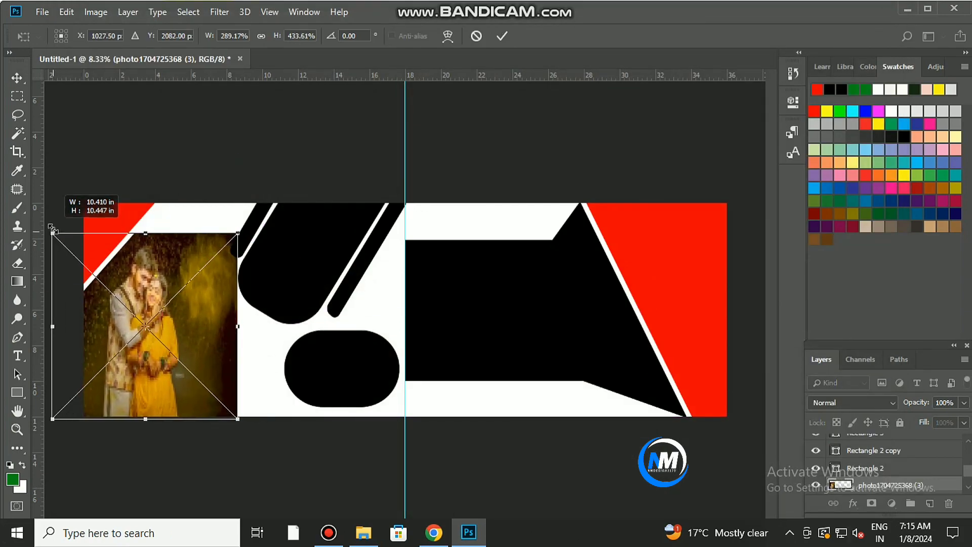
{"action": "key", "text": "Return"}
{"action": "left_click", "coordinate": [365, 533]}
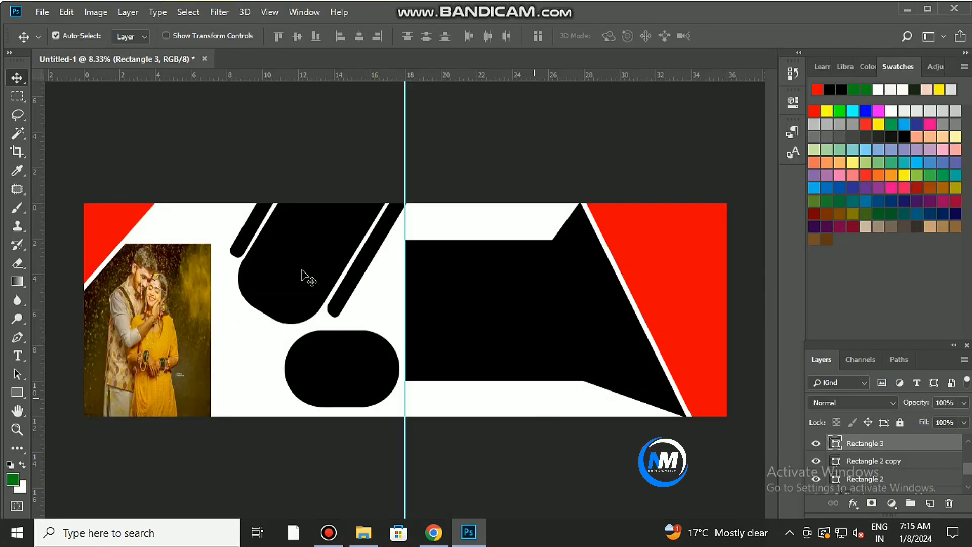
{"action": "left_click_drag", "start_coordinate": [313, 162], "coordinate": [303, 276]}
{"action": "key", "text": "Return"}
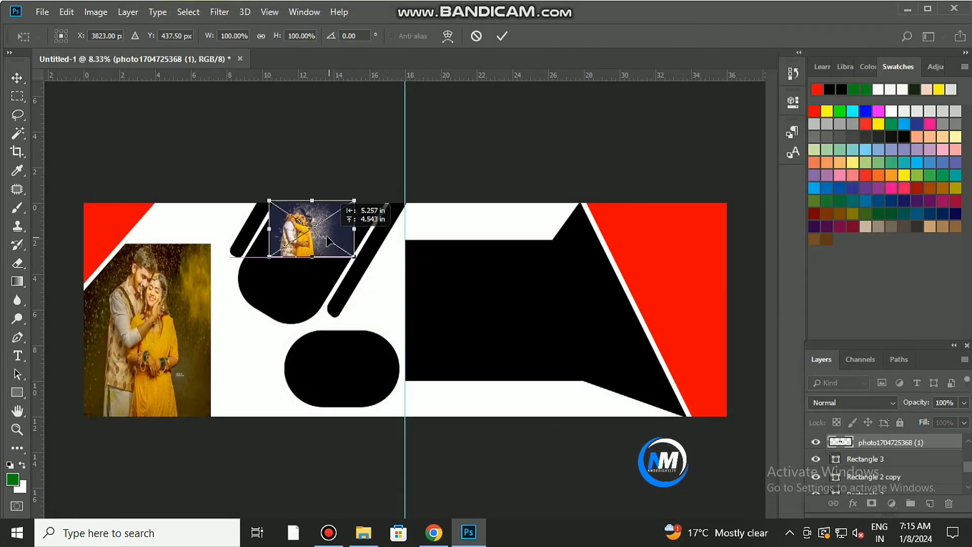
{"action": "left_click_drag", "start_coordinate": [354, 257], "coordinate": [434, 369]}
{"action": "key", "text": "Return"}
{"action": "key", "text": "ctrl+alt+g"}
{"action": "left_click_drag", "start_coordinate": [380, 276], "coordinate": [318, 269]}
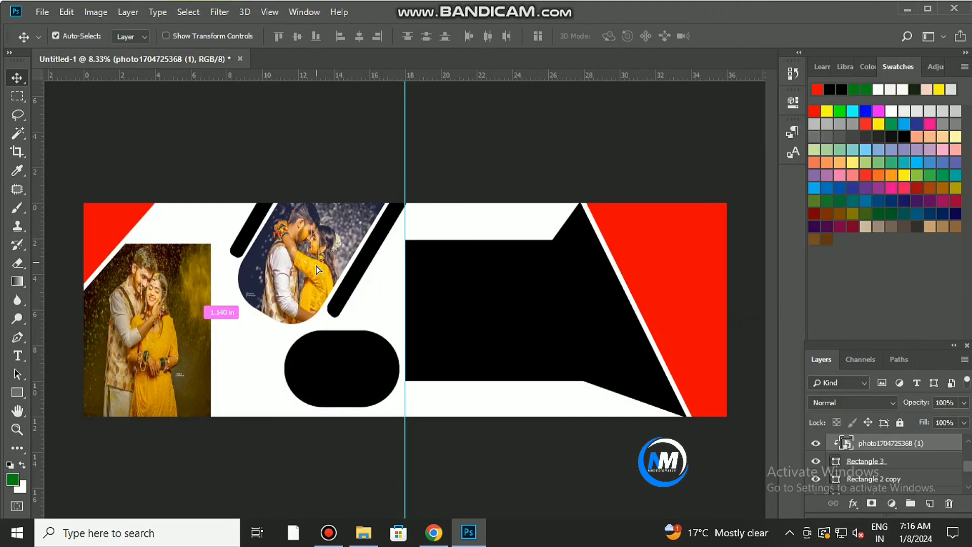
Place a third couple photo, resize it and clip it into the black oval.
{"action": "left_click", "coordinate": [365, 532]}
{"action": "left_click_drag", "start_coordinate": [536, 162], "coordinate": [359, 422]}
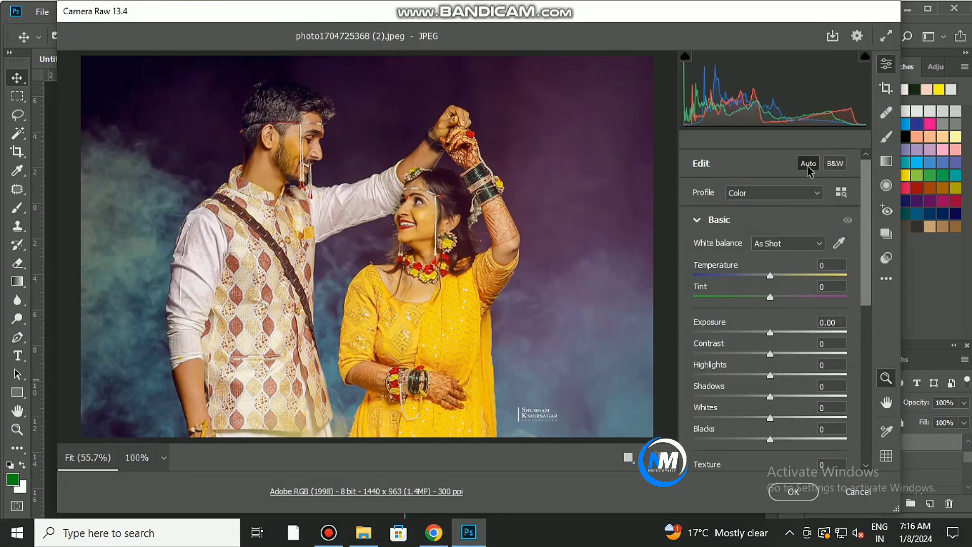
{"action": "key", "text": "Return"}
{"action": "left_click_drag", "start_coordinate": [410, 313], "coordinate": [365, 375]}
{"action": "key", "text": "Return"}
{"action": "right_click", "coordinate": [860, 443]}
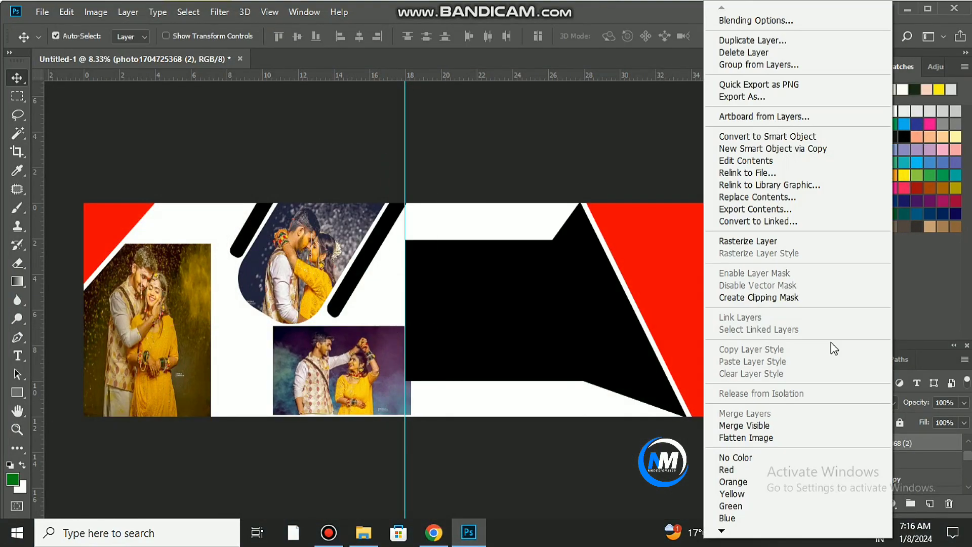
{"action": "left_click", "coordinate": [758, 297]}
{"action": "key", "text": "ctrl+t"}
{"action": "key", "text": "Return"}
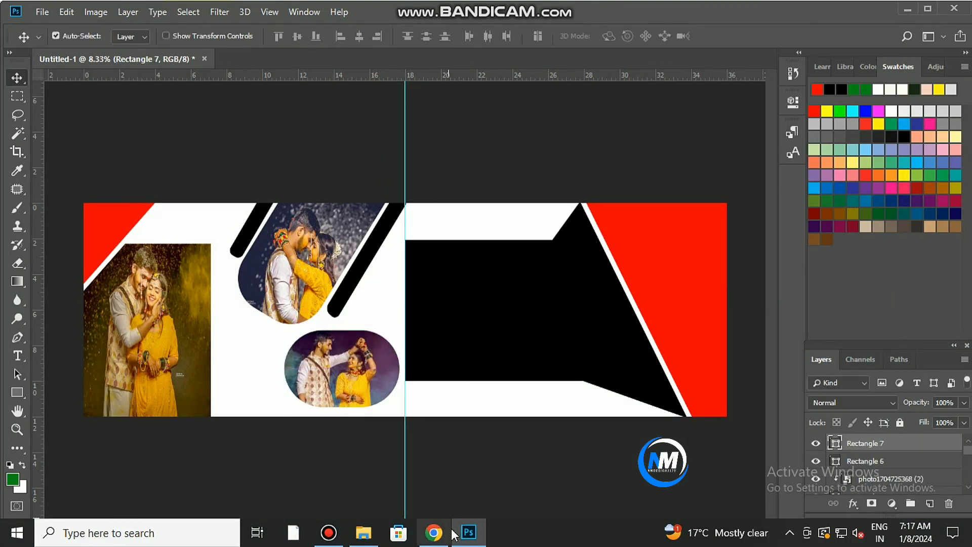
{"action": "left_click", "coordinate": [364, 533]}
Place the seated-couple photo, enlarge it, clip it into the right-page black block and reposition it.
{"action": "left_click_drag", "start_coordinate": [835, 152], "coordinate": [448, 269]}
{"action": "key", "text": "Return"}
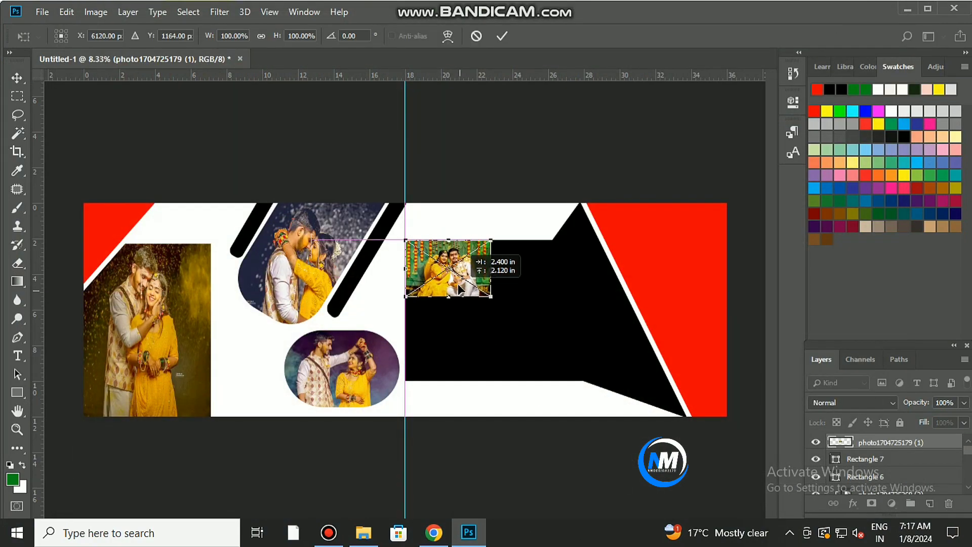
{"action": "left_click_drag", "start_coordinate": [491, 296], "coordinate": [690, 412]}
{"action": "key", "text": "Return"}
{"action": "right_click", "coordinate": [860, 443]}
{"action": "left_click", "coordinate": [797, 297]}
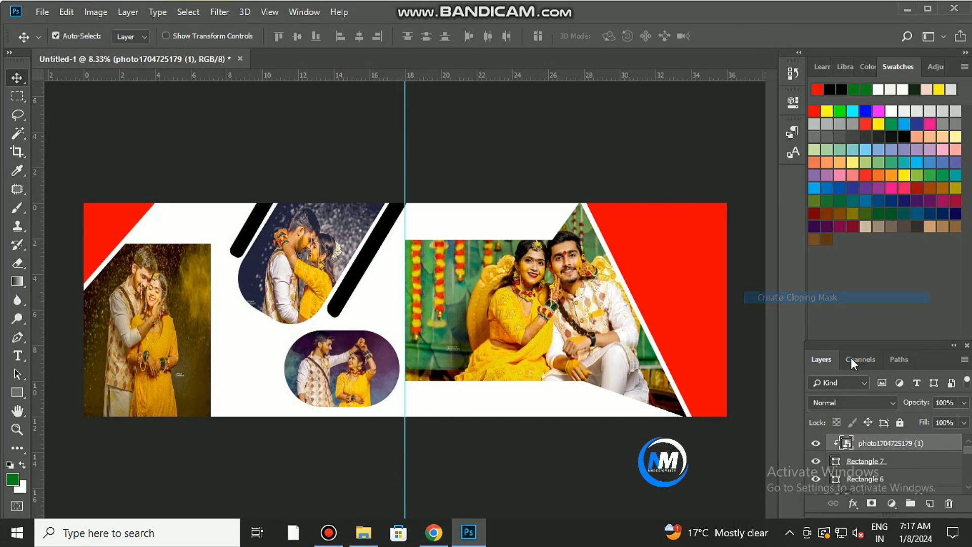
{"action": "key", "text": "ctrl+t"}
{"action": "left_click_drag", "start_coordinate": [572, 277], "coordinate": [584, 276]}
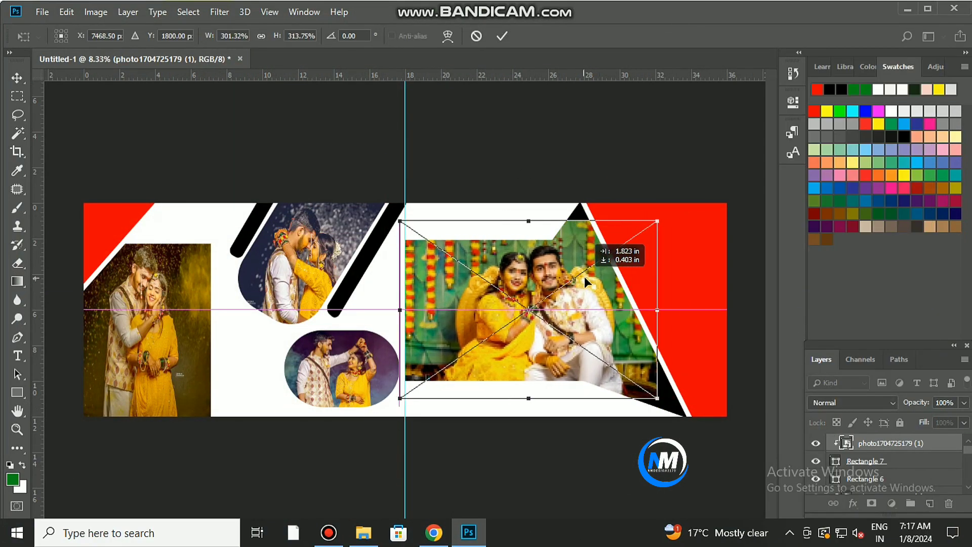
{"action": "key", "text": "Return"}
{"action": "left_click", "coordinate": [19, 102]}
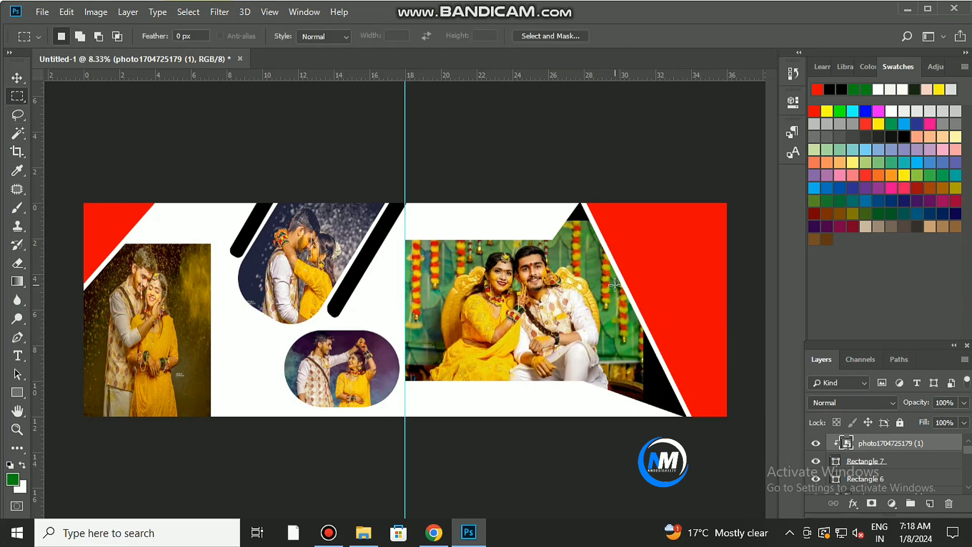
Copy a green background patch to its own layer, move it over the black strip, then duplicate and clip it.
{"action": "right_click", "coordinate": [628, 397]}
{"action": "left_click", "coordinate": [653, 188]}
{"action": "key", "text": "v"}
{"action": "left_click_drag", "start_coordinate": [632, 385], "coordinate": [666, 385]}
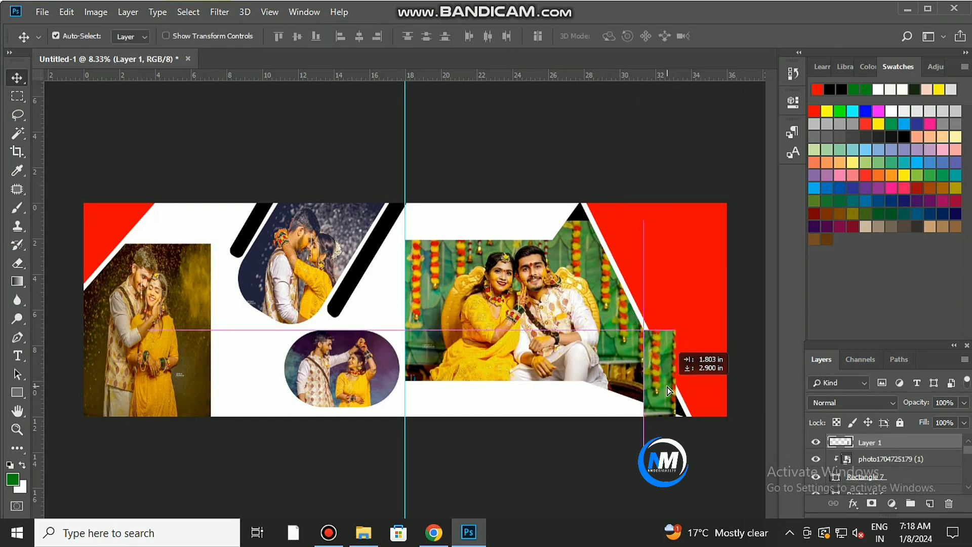
{"action": "key", "text": "ctrl+j"}
{"action": "key", "text": "ctrl+alt+g"}
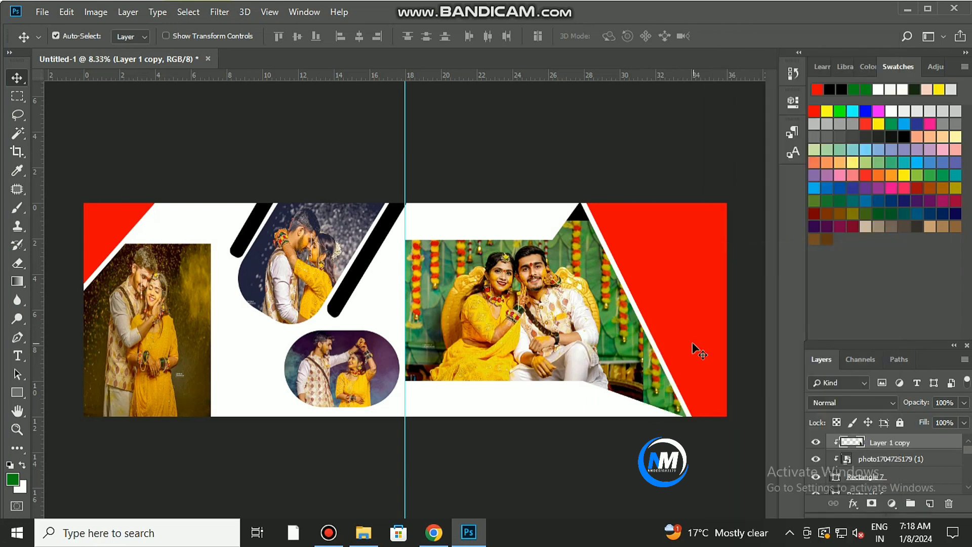
{"action": "key", "text": "m"}
Copy another green patch from the seated-couple photo, working past empty-selection warnings.
{"action": "right_click", "coordinate": [593, 248]}
{"action": "left_click", "coordinate": [642, 334]}
{"action": "left_click", "coordinate": [486, 228]}
{"action": "right_click", "coordinate": [590, 238]}
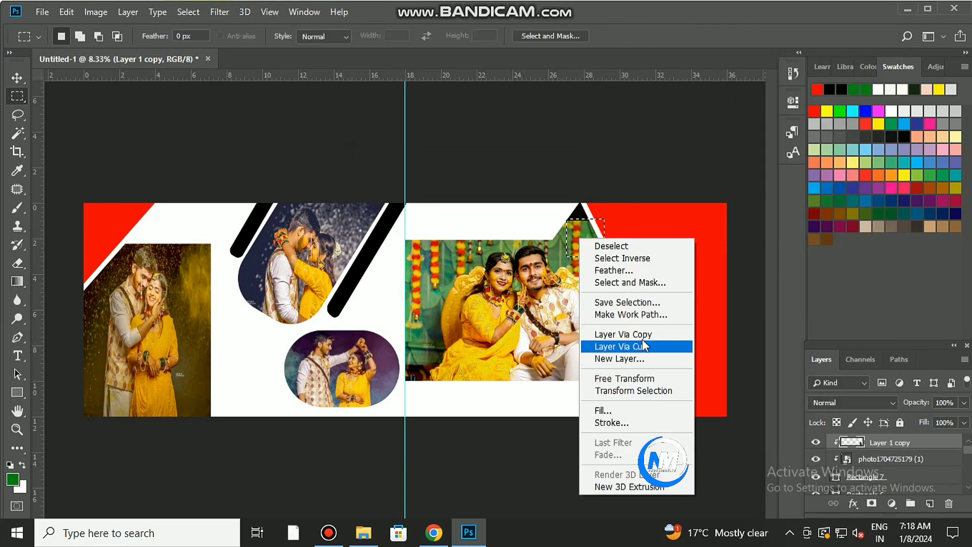
{"action": "left_click", "coordinate": [642, 339]}
{"action": "left_click", "coordinate": [472, 218]}
{"action": "right_click", "coordinate": [586, 249]}
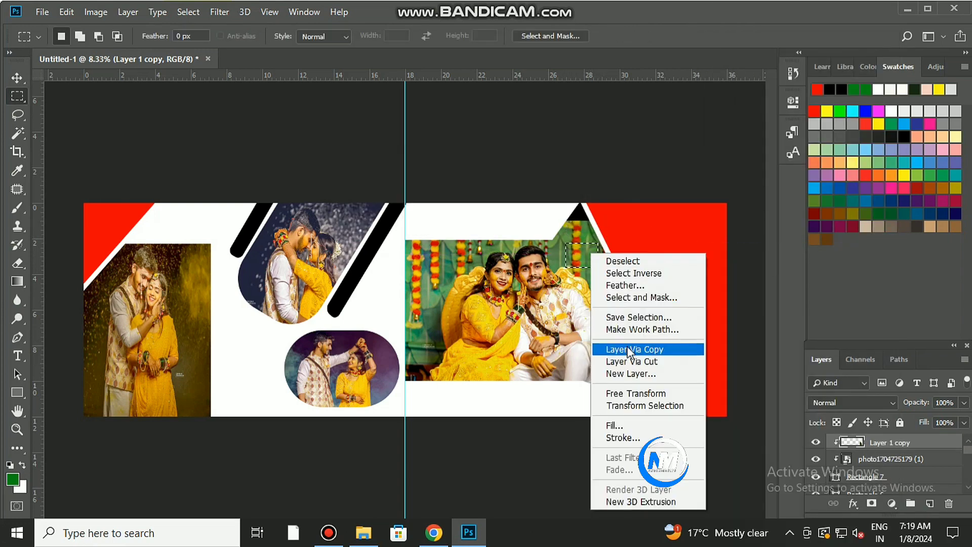
{"action": "left_click", "coordinate": [629, 347]}
{"action": "right_click", "coordinate": [591, 250]}
{"action": "left_click", "coordinate": [629, 347]}
{"action": "left_click", "coordinate": [521, 217]}
{"action": "right_click", "coordinate": [580, 266]}
{"action": "left_click", "coordinate": [618, 180]}
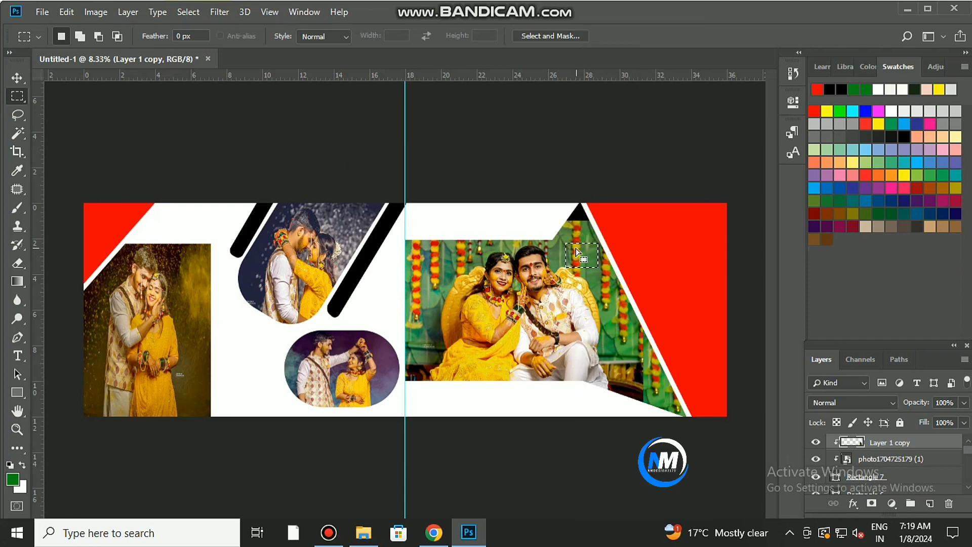
{"action": "left_click", "coordinate": [876, 460]}
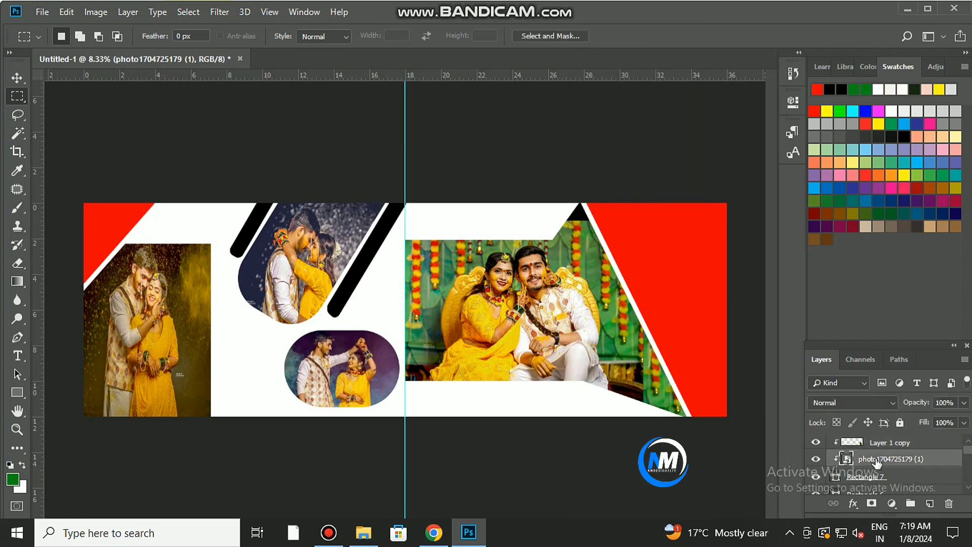
{"action": "right_click", "coordinate": [603, 256]}
{"action": "left_click", "coordinate": [646, 354]}
Place the corrugated texture over the right red shape, recolour the shape yellow and clip the texture.
{"action": "key", "text": "v"}
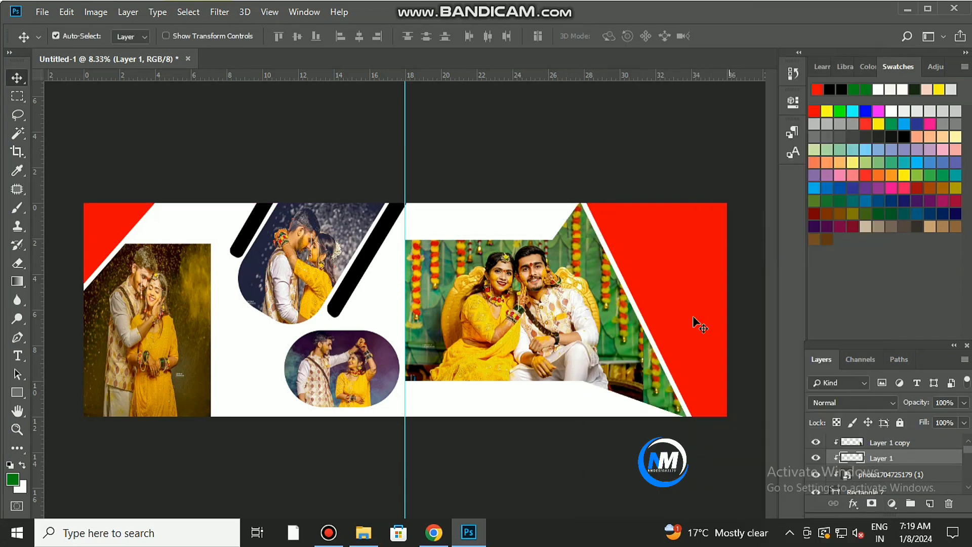
{"action": "left_click", "coordinate": [663, 298]}
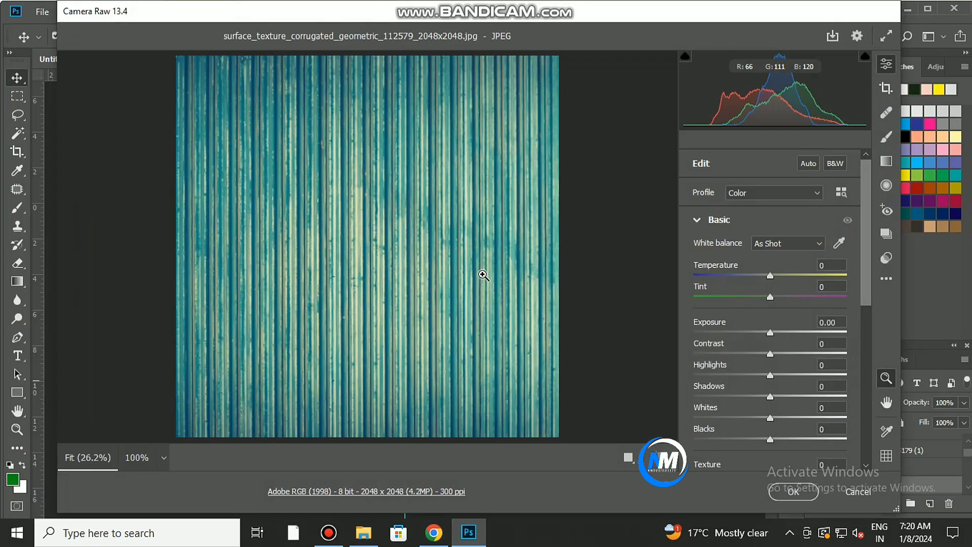
{"action": "key", "text": "Return"}
{"action": "left_click_drag", "start_coordinate": [374, 322], "coordinate": [625, 322]}
{"action": "key", "text": "Return"}
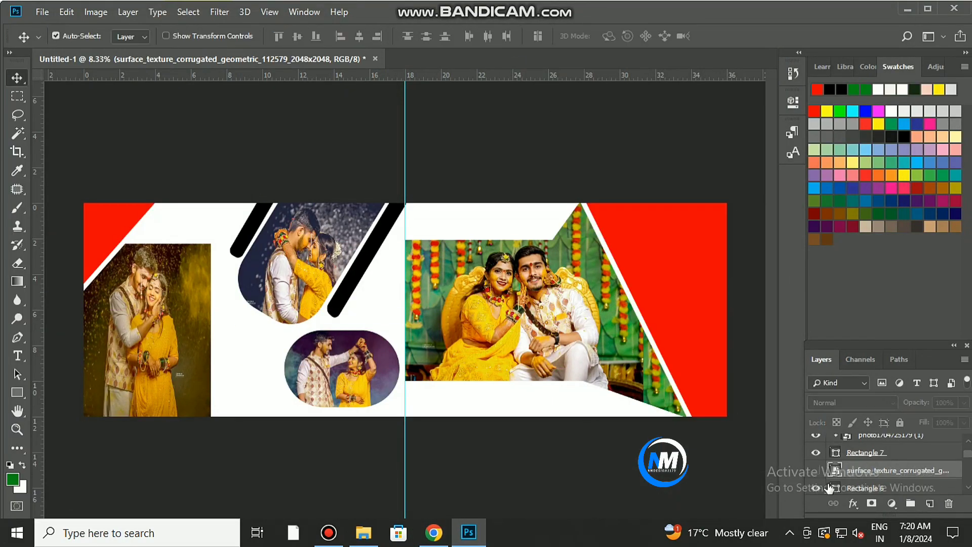
{"action": "double_click", "coordinate": [835, 486]}
{"action": "left_click", "coordinate": [318, 314]}
{"action": "key", "text": "Return"}
Set the texture's blend mode, trying Luminosity and Color Dodge.
{"action": "left_click", "coordinate": [825, 477], "text": "alt"}
{"action": "left_click", "coordinate": [853, 403]}
{"action": "left_click", "coordinate": [825, 389]}
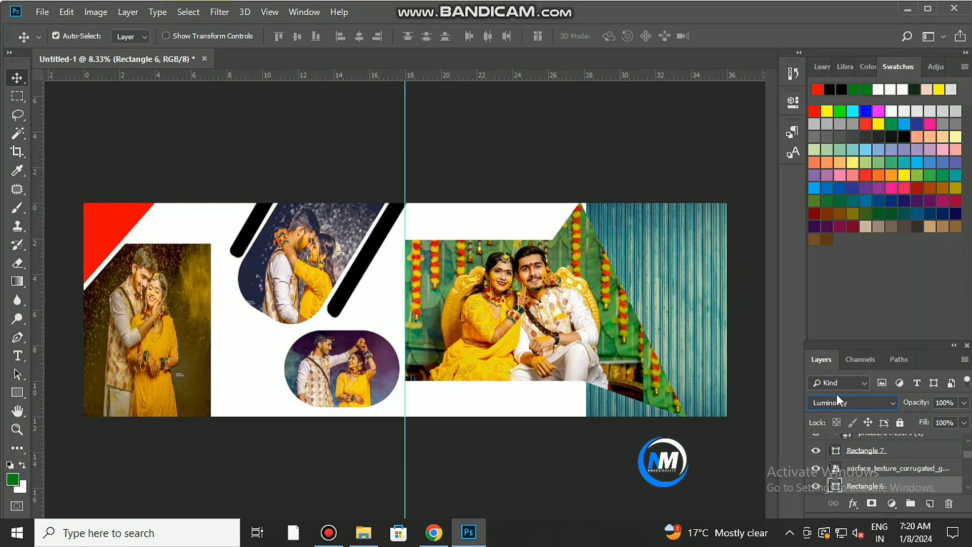
{"action": "left_click", "coordinate": [853, 403]}
{"action": "left_click", "coordinate": [829, 175]}
{"action": "left_click", "coordinate": [860, 403]}
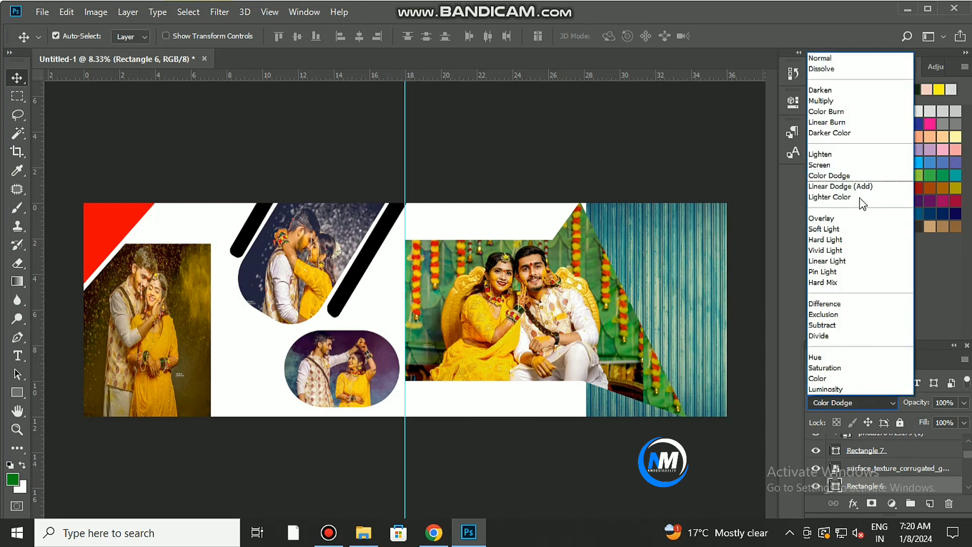
{"action": "left_click", "coordinate": [857, 250]}
Rasterize the texture and skew it into a diagonal panel along the right edge.
{"action": "left_click", "coordinate": [861, 467]}
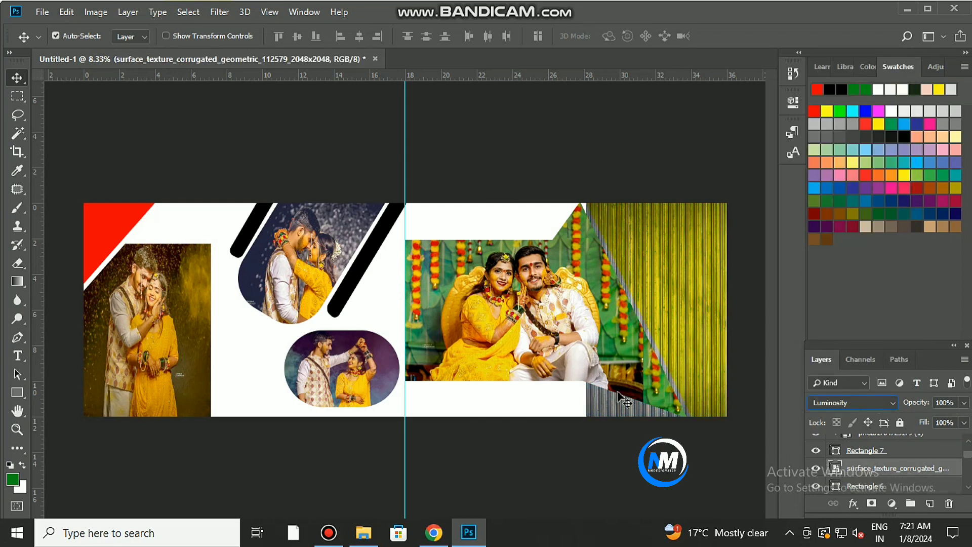
{"action": "key", "text": "ctrl+t"}
{"action": "key", "text": "Escape"}
{"action": "right_click", "coordinate": [925, 468]}
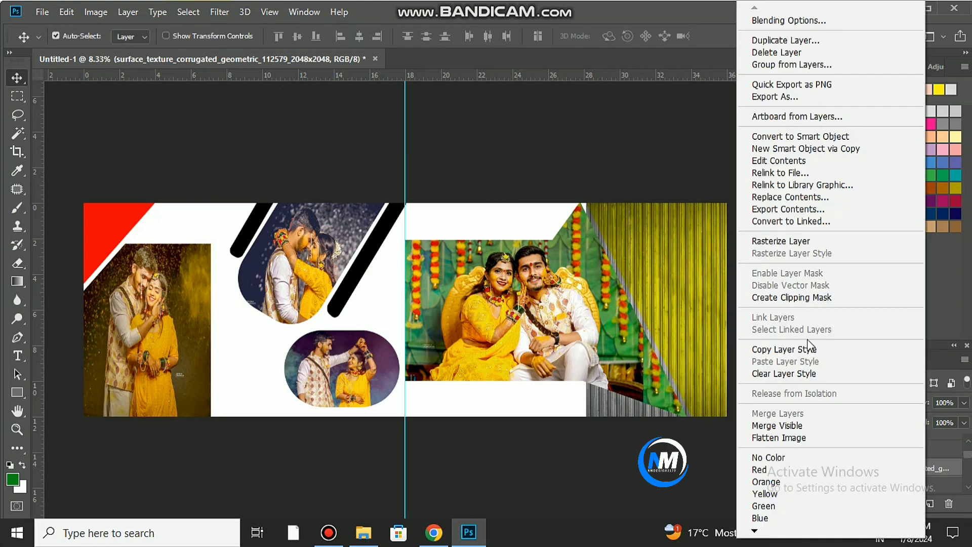
{"action": "left_click", "coordinate": [800, 241]}
{"action": "key", "text": "ctrl+t"}
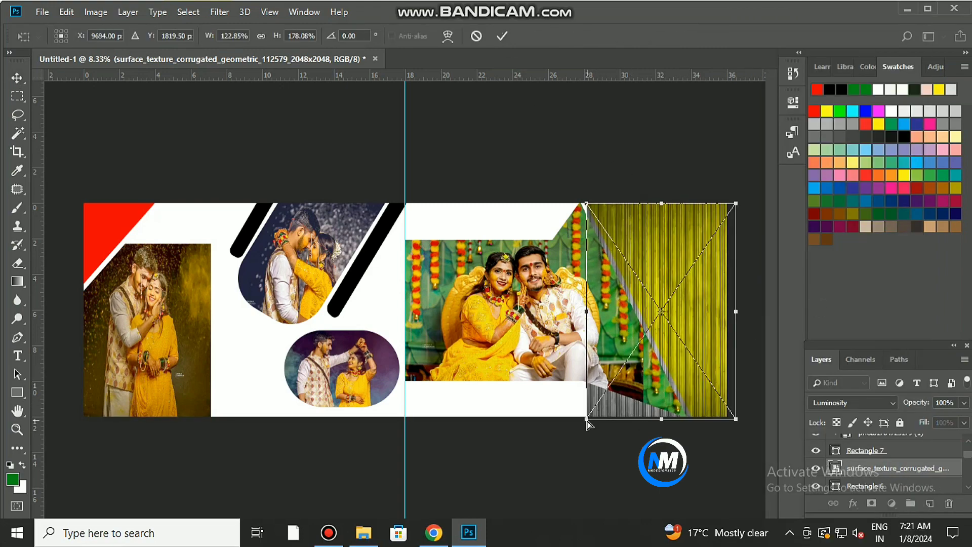
{"action": "left_click_drag", "start_coordinate": [587, 419], "coordinate": [688, 416]}
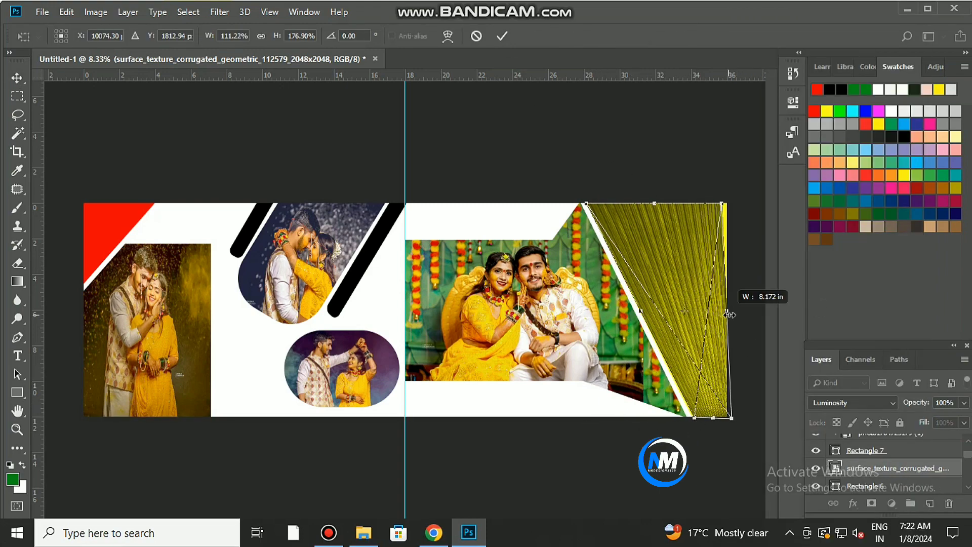
{"action": "left_click_drag", "start_coordinate": [735, 311], "coordinate": [727, 311]}
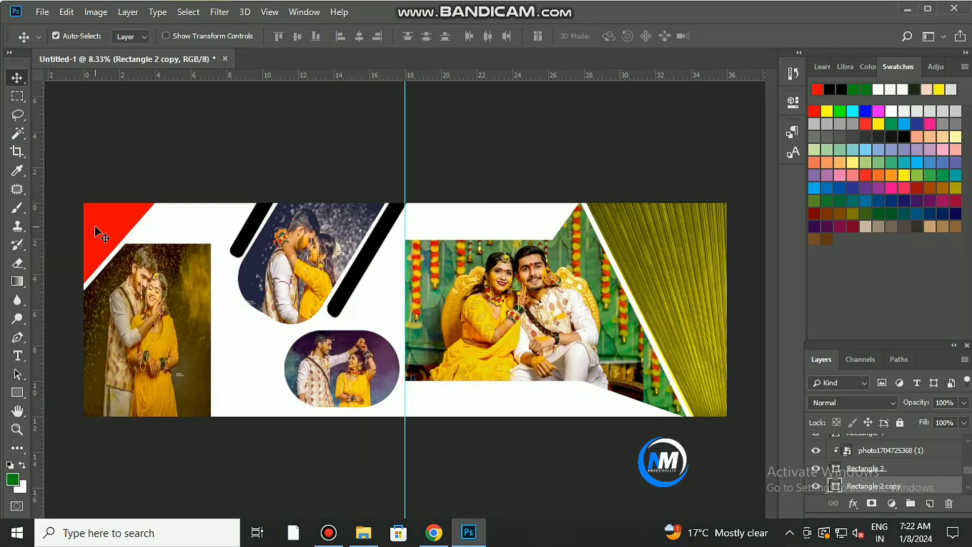
Make the top-left triangle yellow and fit a golden-blended corrugated texture over it.
{"action": "left_click", "coordinate": [179, 309]}
{"action": "key", "text": "Return"}
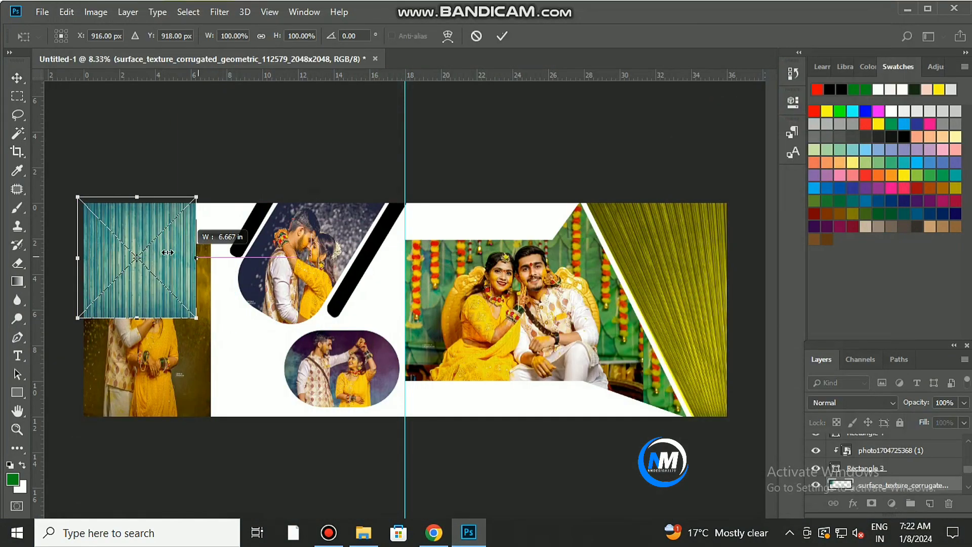
{"action": "mouse_move", "coordinate": [143, 358]}
{"action": "left_mouse_down"}
{"action": "mouse_move", "coordinate": [129, 274]}
{"action": "mouse_move", "coordinate": [86, 286]}
{"action": "left_mouse_up"}
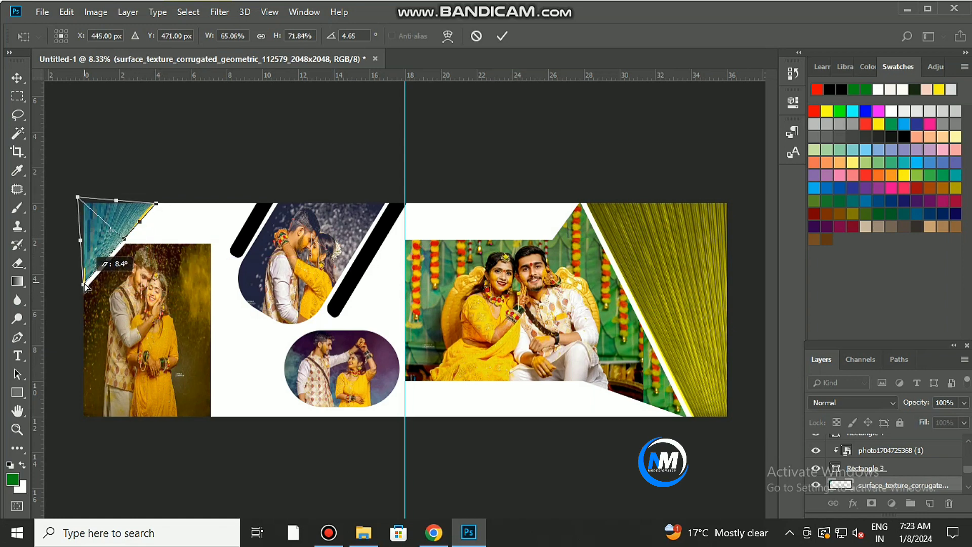
{"action": "left_click", "coordinate": [501, 36]}
{"action": "key", "text": "shift+alt+y"}
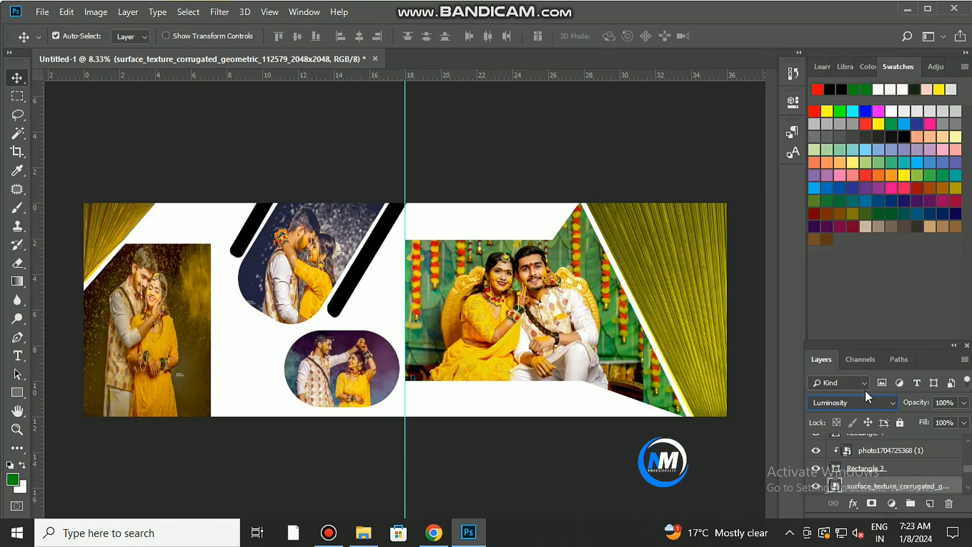
Recolour the black diagonal stripes yellow.
{"action": "left_click", "coordinate": [247, 231]}
{"action": "double_click", "coordinate": [835, 460]}
{"action": "left_click", "coordinate": [803, 141]}
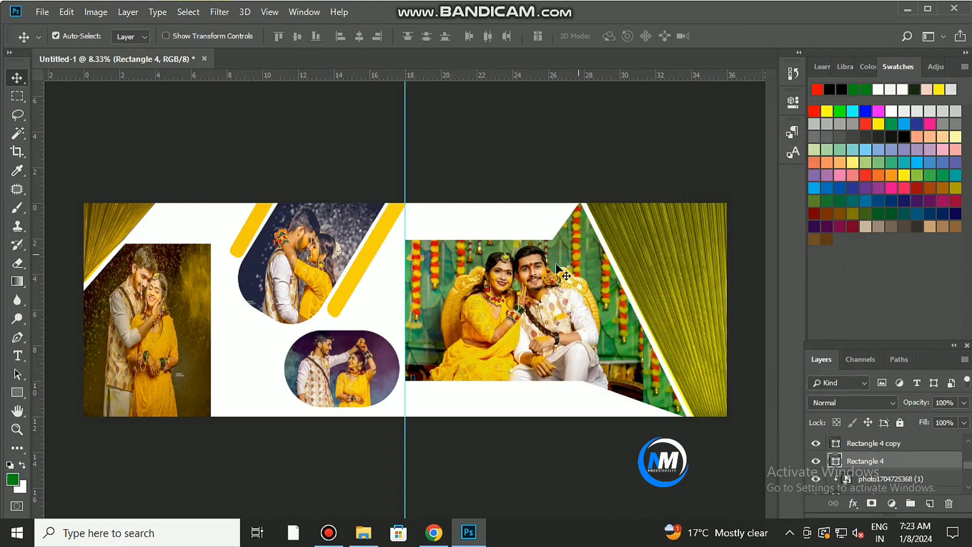
{"action": "key", "text": "alt+period"}
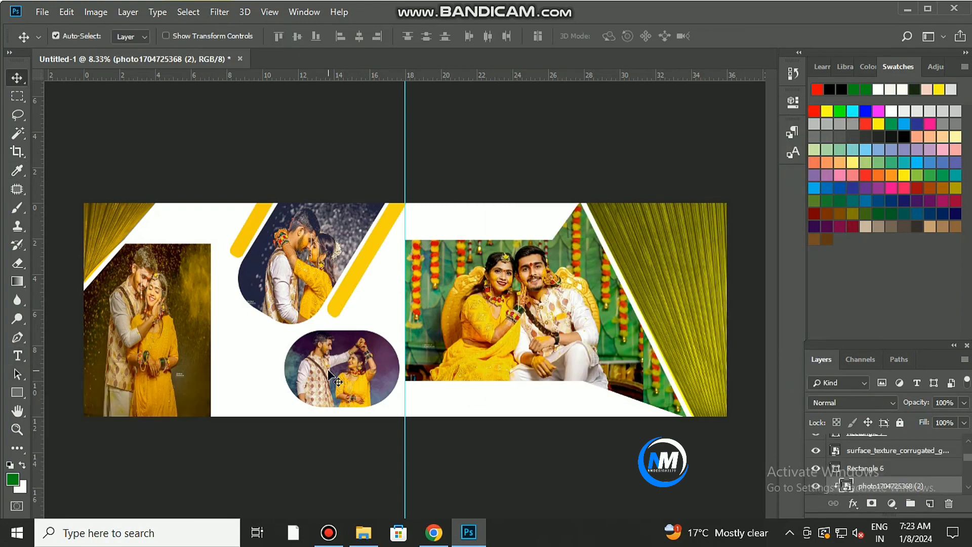
Give the oval photo a yellow-orange stroke sampled from the artwork.
{"action": "double_click", "coordinate": [891, 457]}
{"action": "left_click", "coordinate": [591, 331]}
{"action": "left_click", "coordinate": [344, 380]}
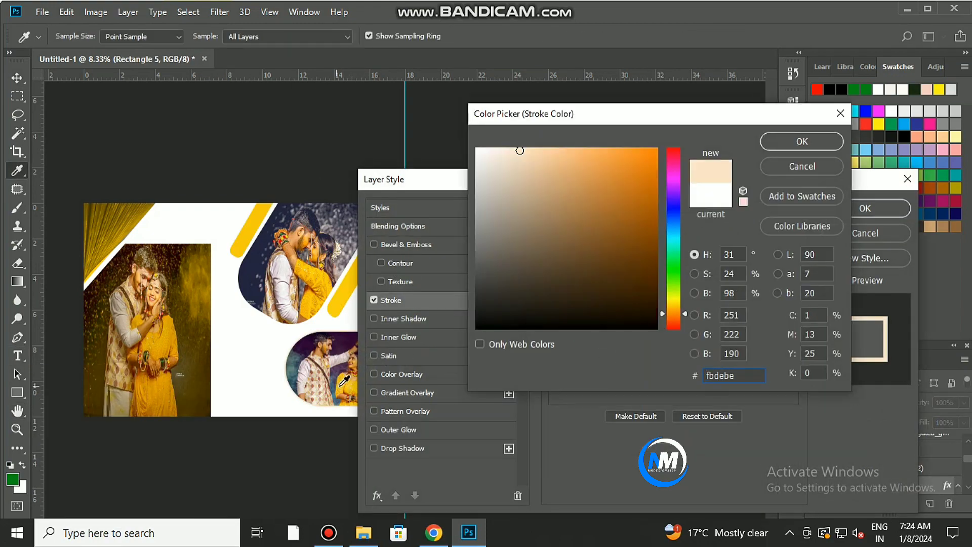
{"action": "key", "text": "Return"}
{"action": "key", "text": "Return"}
Add THE and BEAUTIFUL as separate text lines left of the oval photo.
{"action": "left_click", "coordinate": [223, 326]}
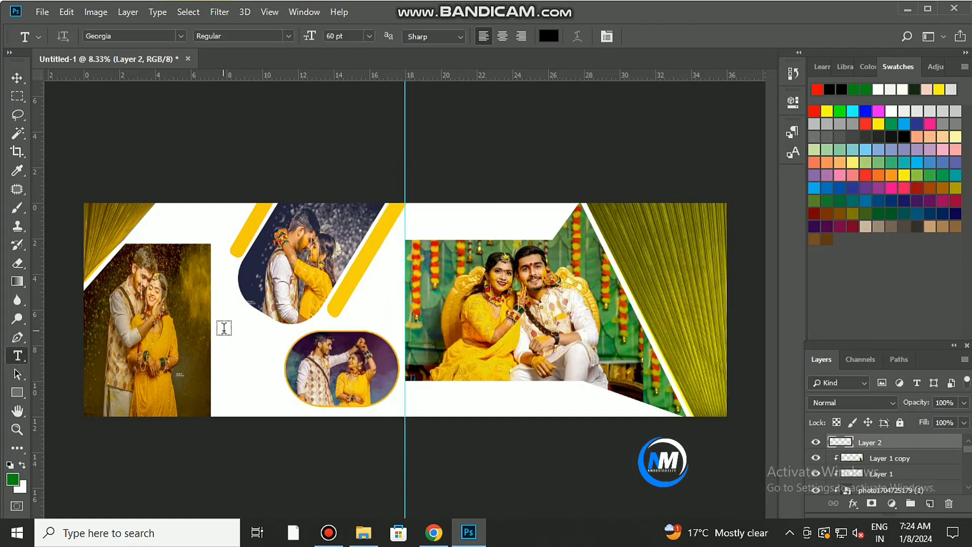
{"action": "type", "text": "THE"}
{"action": "left_click", "coordinate": [658, 36]}
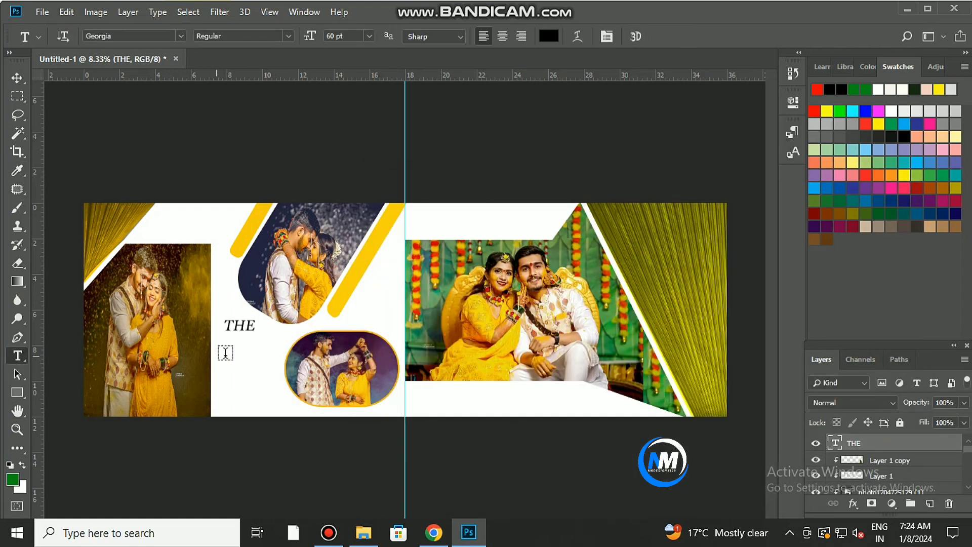
{"action": "left_click", "coordinate": [230, 354]}
{"action": "type", "text": "VEAUTIFU"}
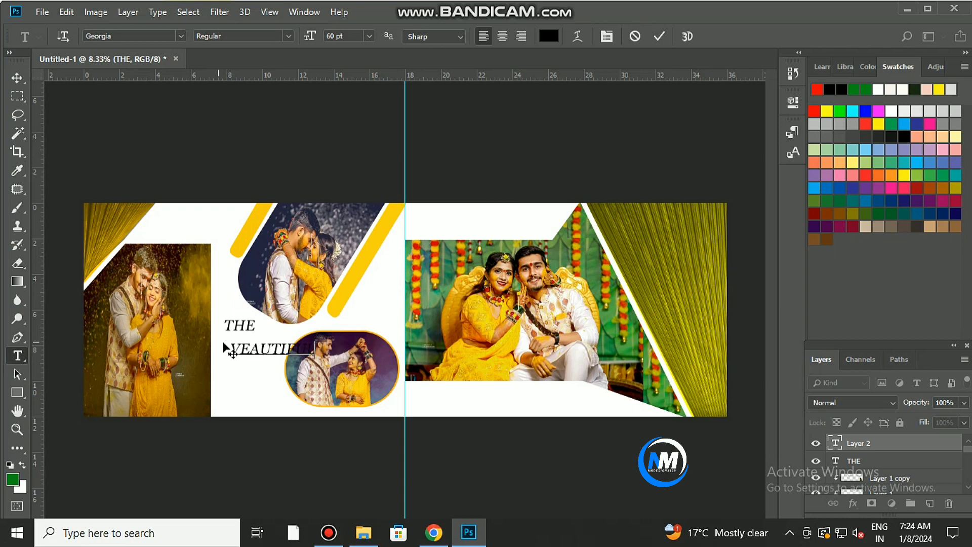
{"action": "mouse_move", "coordinate": [281, 354]}
{"action": "left_mouse_down"}
{"action": "mouse_move", "coordinate": [267, 350]}
{"action": "mouse_move", "coordinate": [493, 211]}
{"action": "left_mouse_up"}
Add BRIDE beneath BEAUTIFUL, adjusting its font and colour.
{"action": "left_click", "coordinate": [228, 371]}
{"action": "type", "text": "BRIDE"}
{"action": "left_click", "coordinate": [180, 36]}
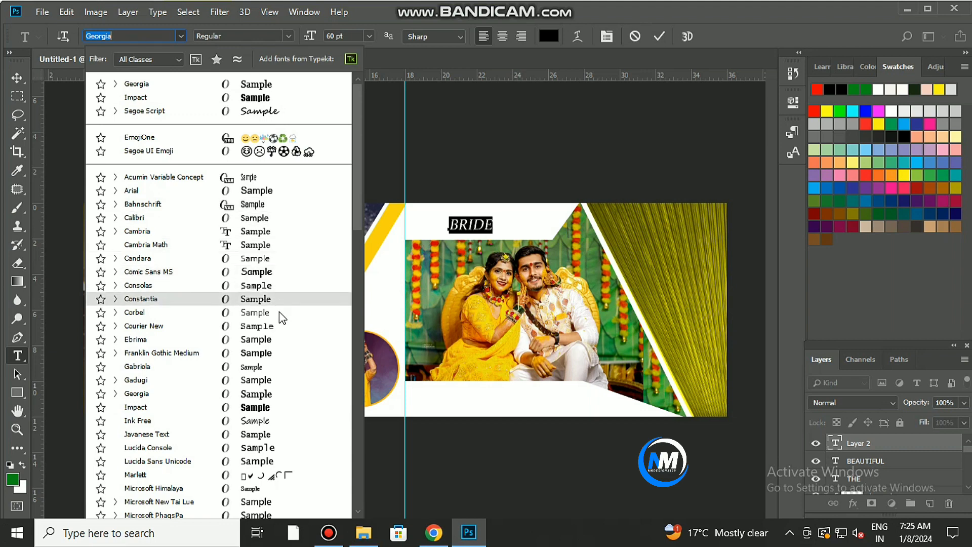
{"action": "left_click", "coordinate": [243, 258]}
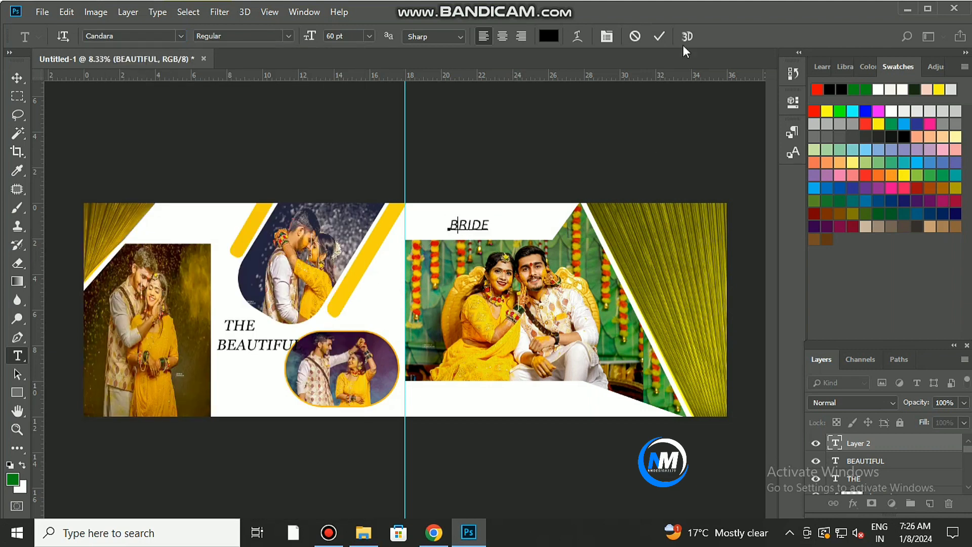
{"action": "left_click", "coordinate": [548, 36]}
{"action": "key", "text": "Return"}
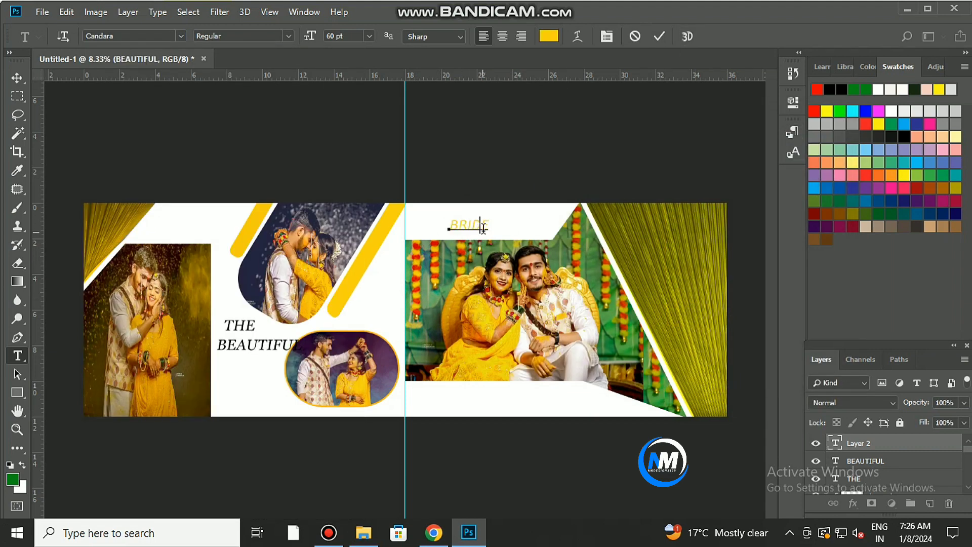
{"action": "double_click", "coordinate": [482, 228]}
{"action": "left_click", "coordinate": [548, 36]}
{"action": "key", "text": "Return"}
{"action": "mouse_move", "coordinate": [248, 359]}
{"action": "left_mouse_down"}
{"action": "mouse_move", "coordinate": [248, 369]}
{"action": "mouse_move", "coordinate": [232, 344]}
{"action": "left_mouse_up"}
{"action": "left_click", "coordinate": [659, 36]}
Touch up the BEAUTIFUL text and select the THE layer to finalize the stack.
{"action": "key", "text": "v"}
{"action": "double_click", "coordinate": [252, 339]}
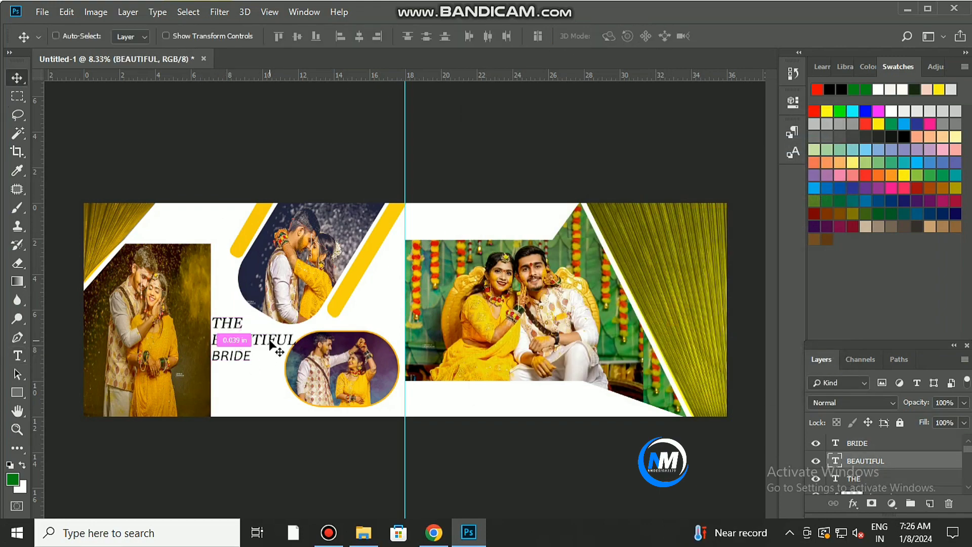
{"action": "key", "text": "ctrl+Return"}
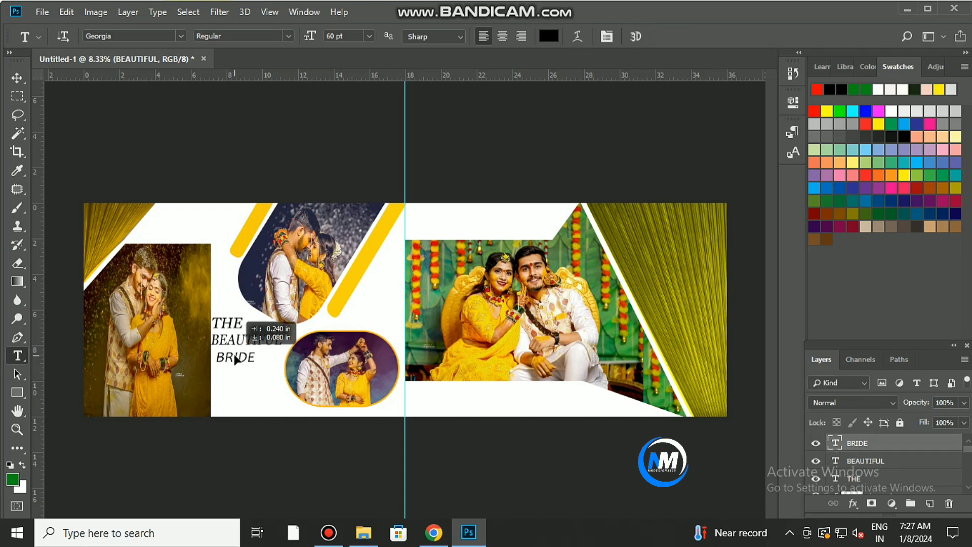
{"action": "left_click", "coordinate": [231, 324]}
{"action": "left_click", "coordinate": [366, 443]}
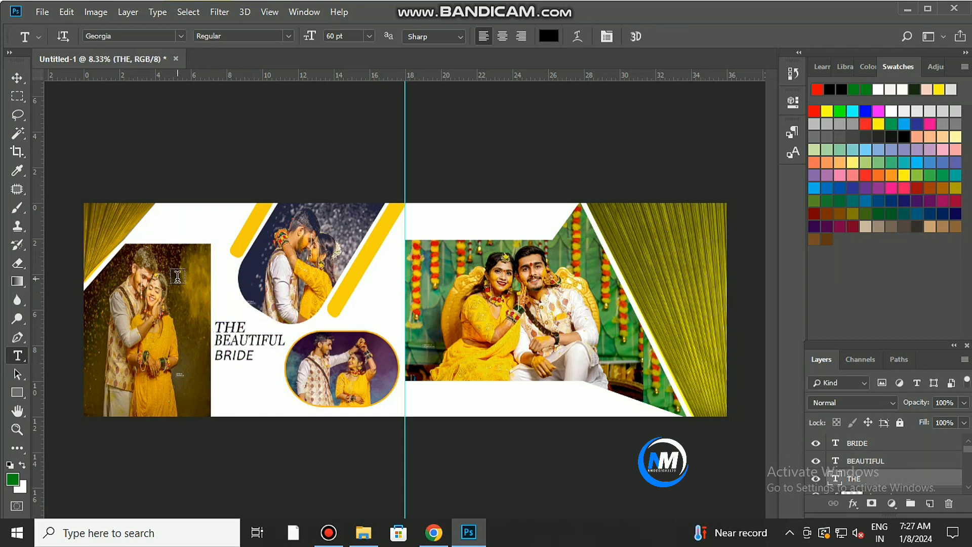
Type THE WEDDING at top left and enlarge it to about 85 pt.
{"action": "type", "text": "THE WEDDING"}
{"action": "left_click_drag", "start_coordinate": [271, 226], "coordinate": [236, 234]}
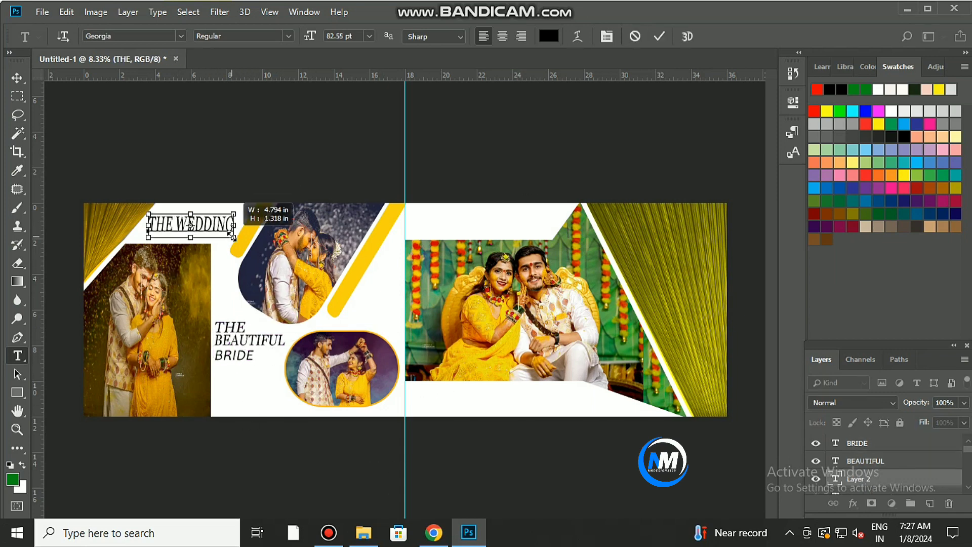
{"action": "left_click", "coordinate": [657, 35]}
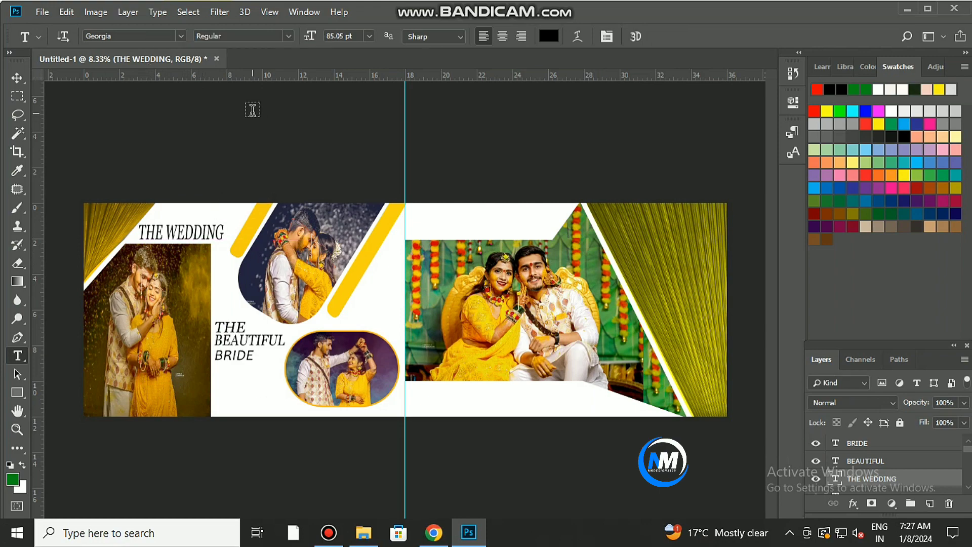
Bring the 'Lucky are those' quote from WEDDING TEXT PNG.psd into the spread, scaled up.
{"action": "left_click", "coordinate": [363, 532]}
{"action": "double_click", "coordinate": [203, 160]}
{"action": "double_click", "coordinate": [230, 217]}
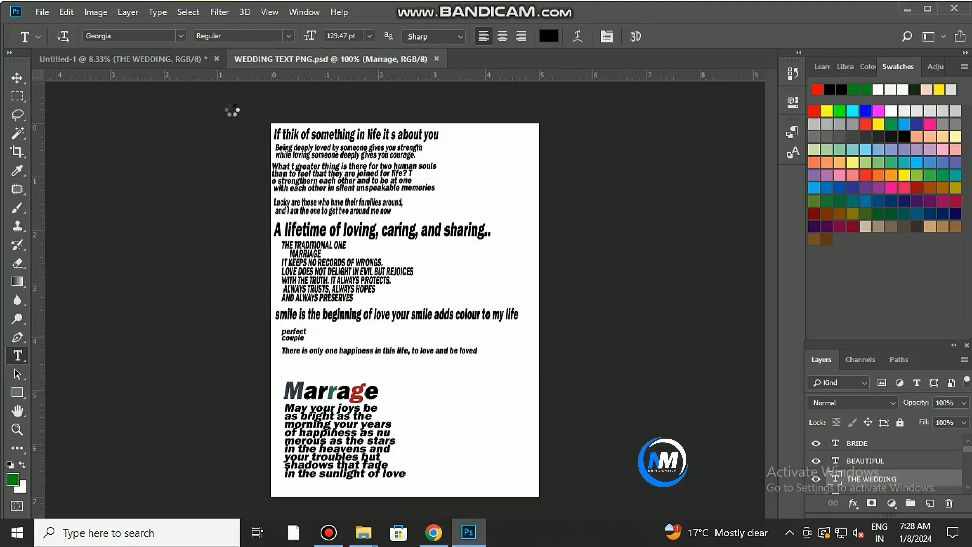
{"action": "mouse_move", "coordinate": [337, 207]}
{"action": "left_mouse_down"}
{"action": "mouse_move", "coordinate": [482, 401]}
{"action": "mouse_move", "coordinate": [597, 407]}
{"action": "left_mouse_up"}
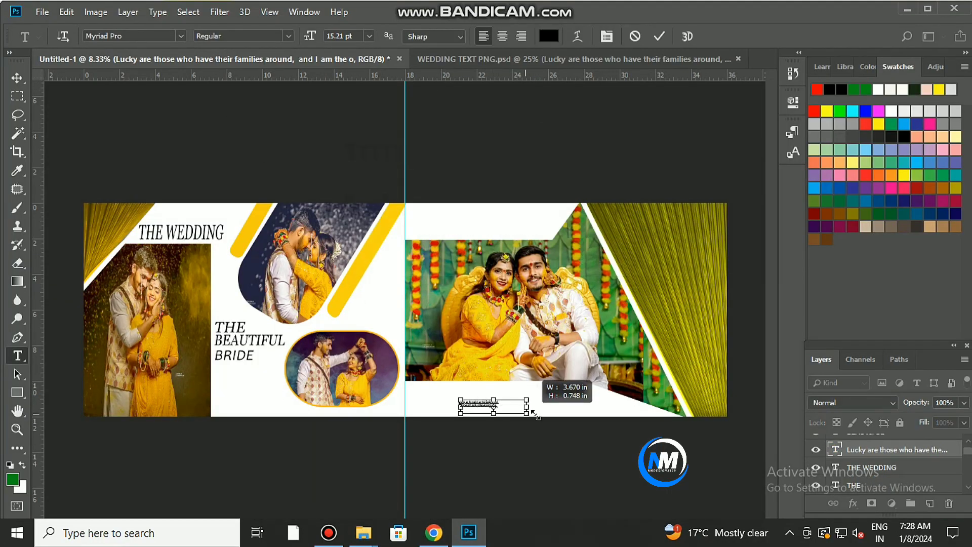
{"action": "key", "text": "ctrl+Return"}
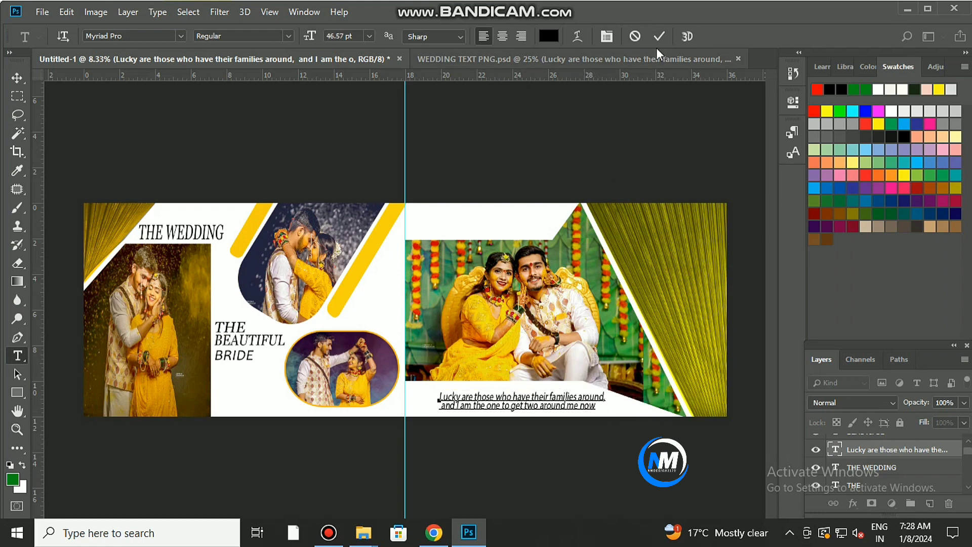
{"action": "key", "text": "v"}
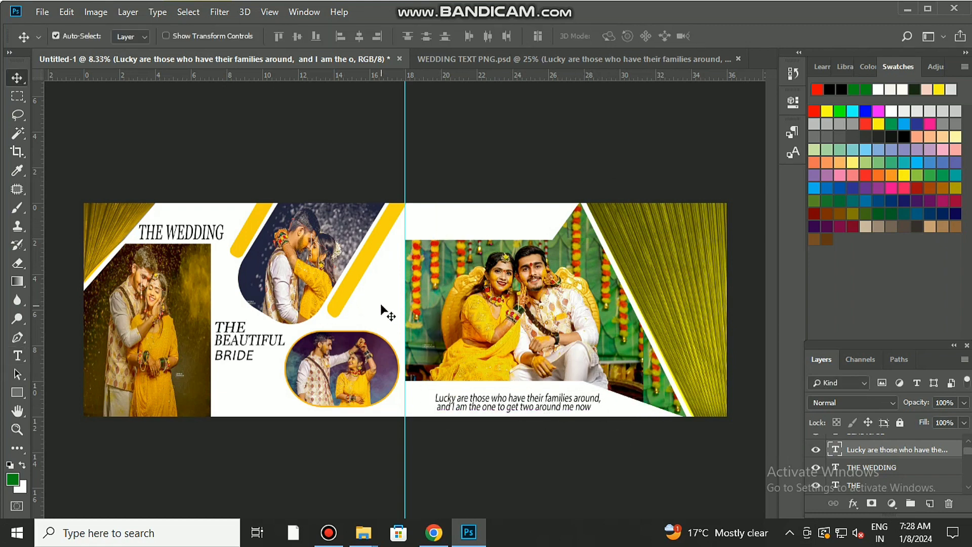